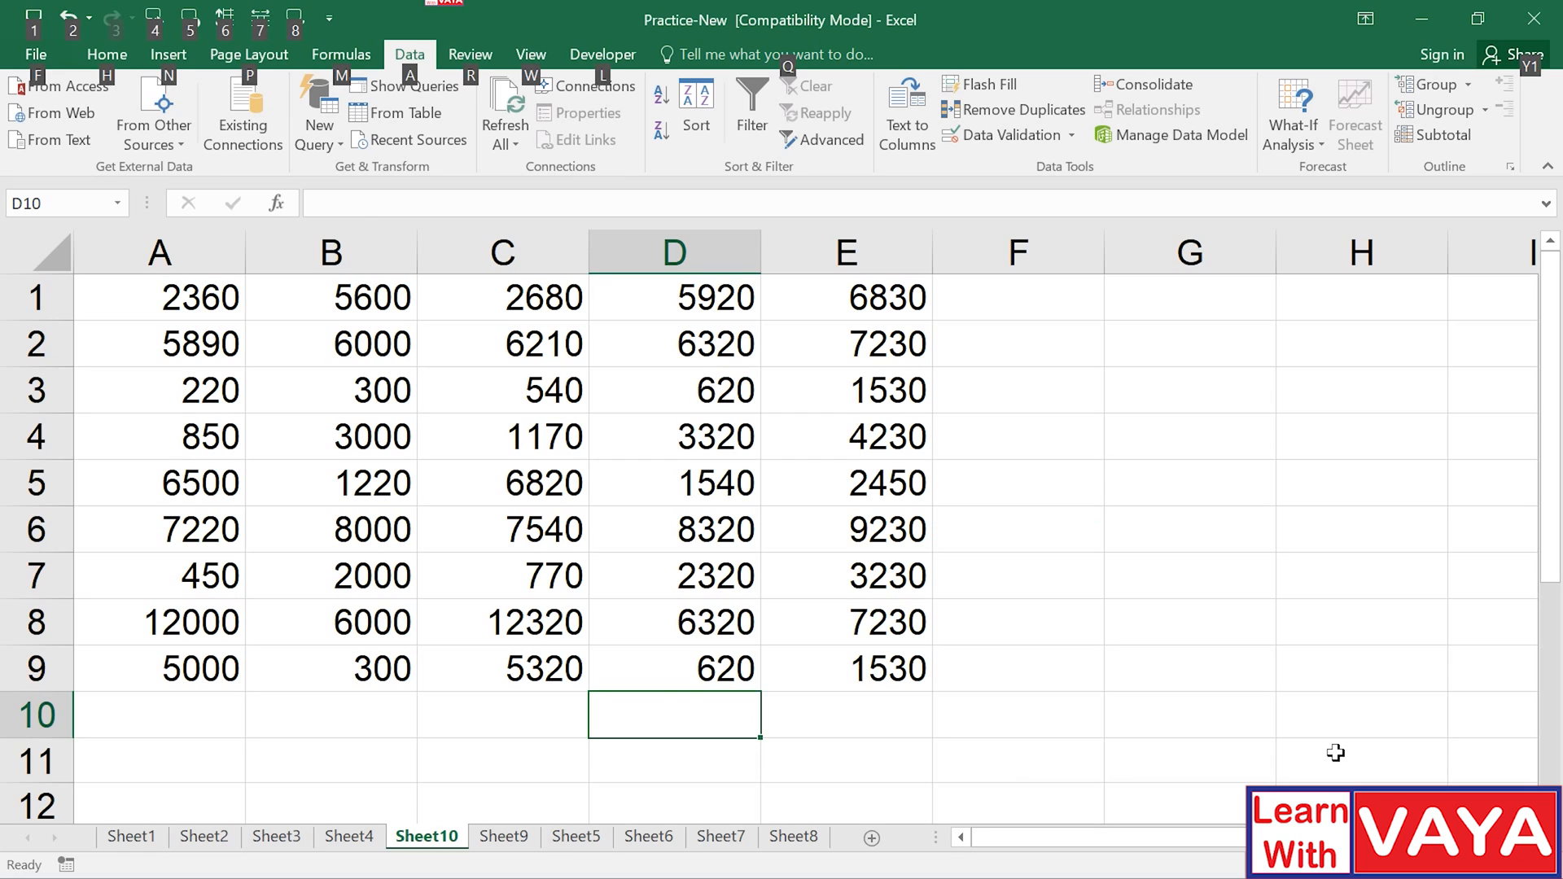
Total D1:D9 into D10 with AutoSum, giving 35300.
key("alt+equal")
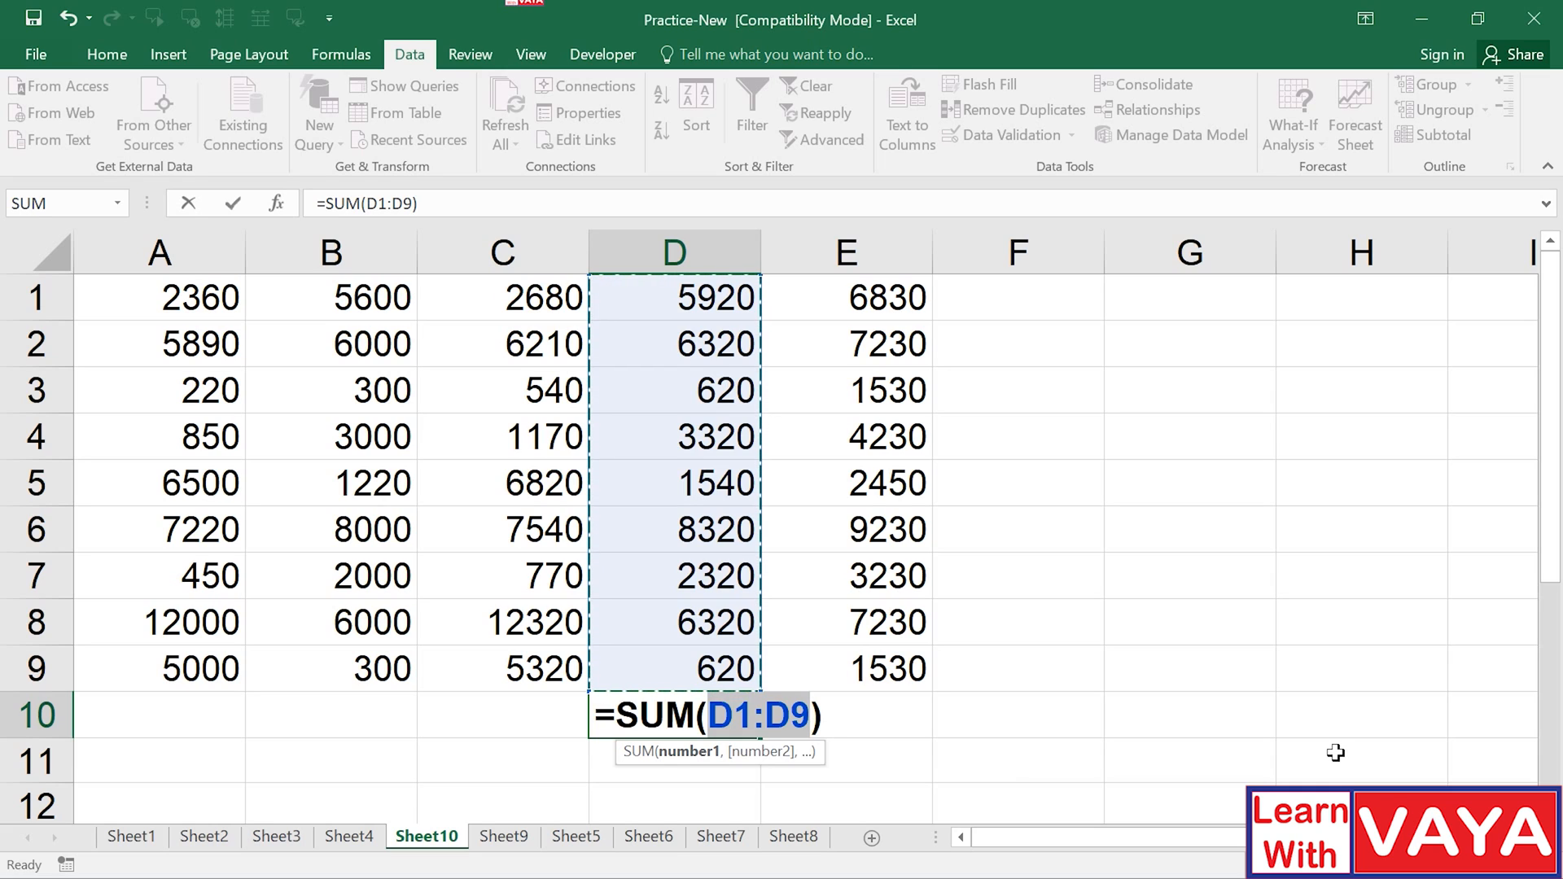
key("Return")
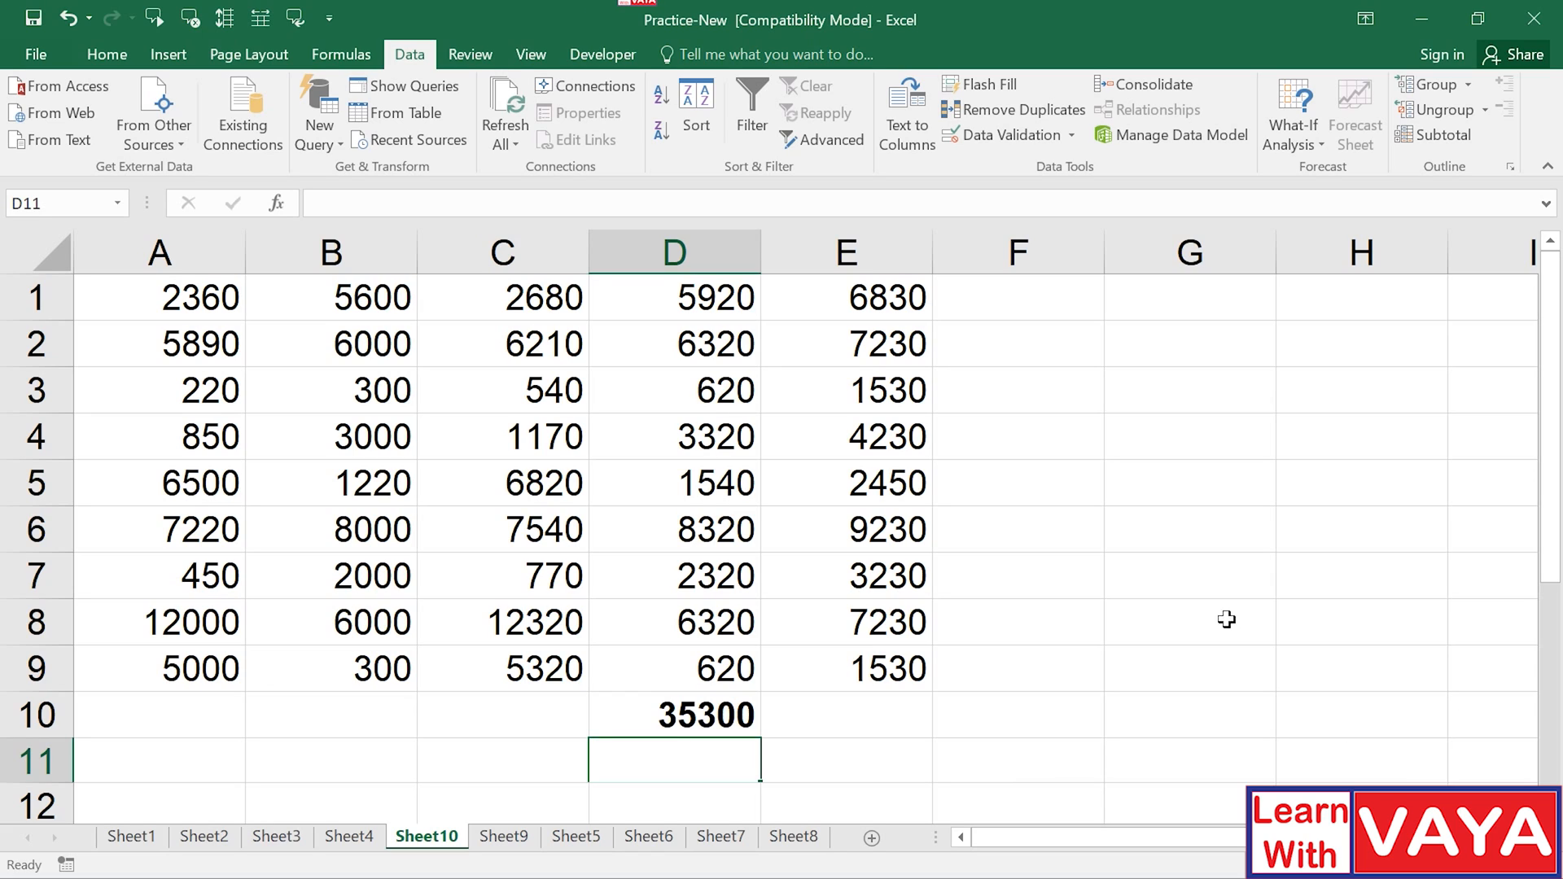
Put the AutoSum of A4:E6 into F4, giving 71410.
left_click(1018, 447)
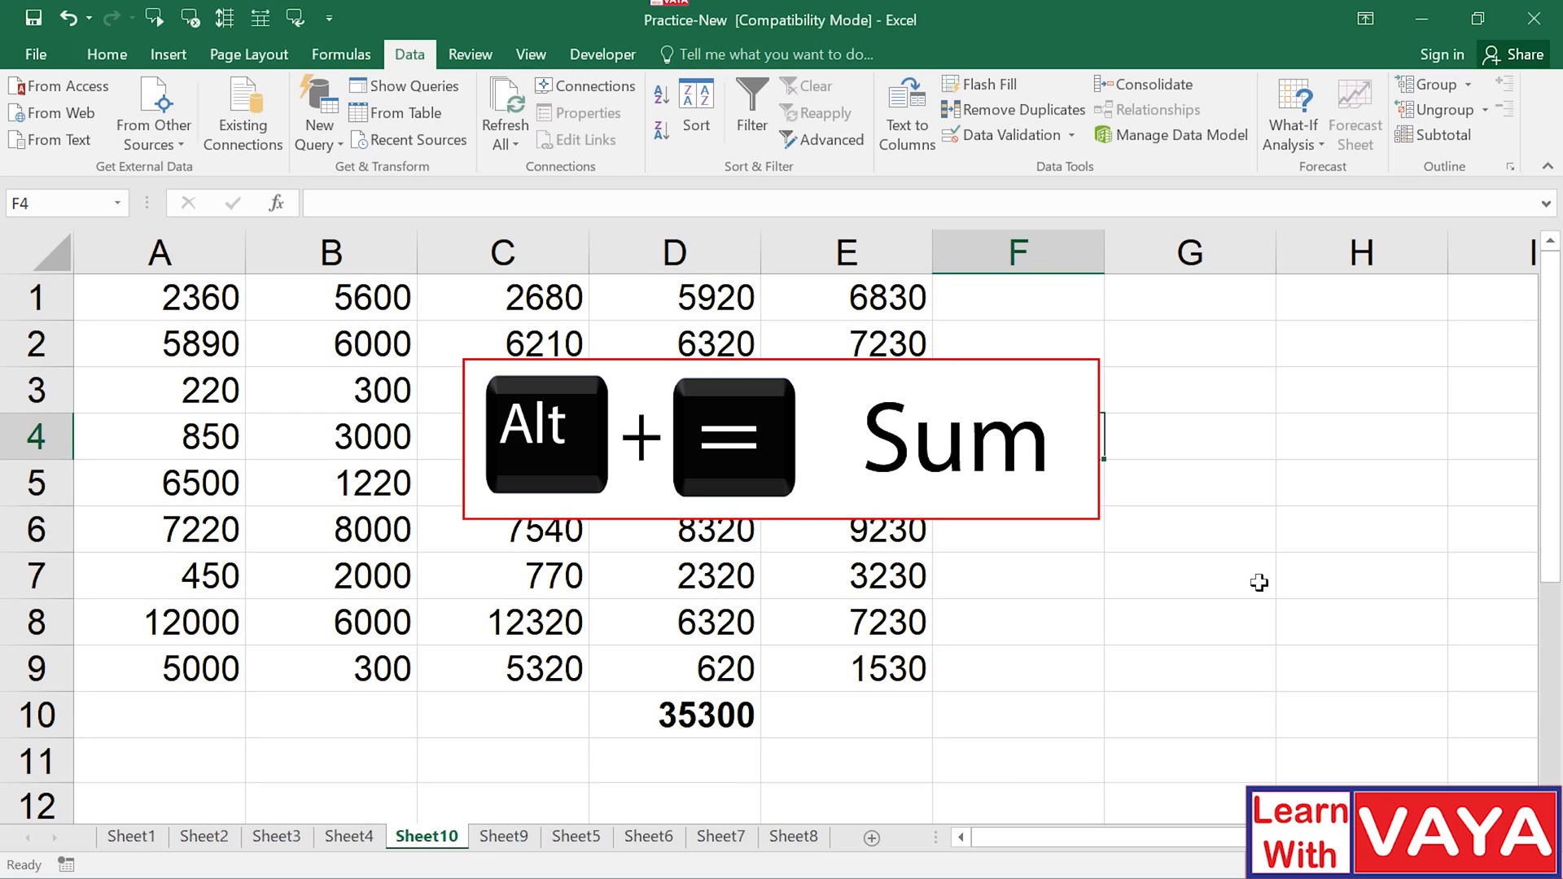
key("alt+equal")
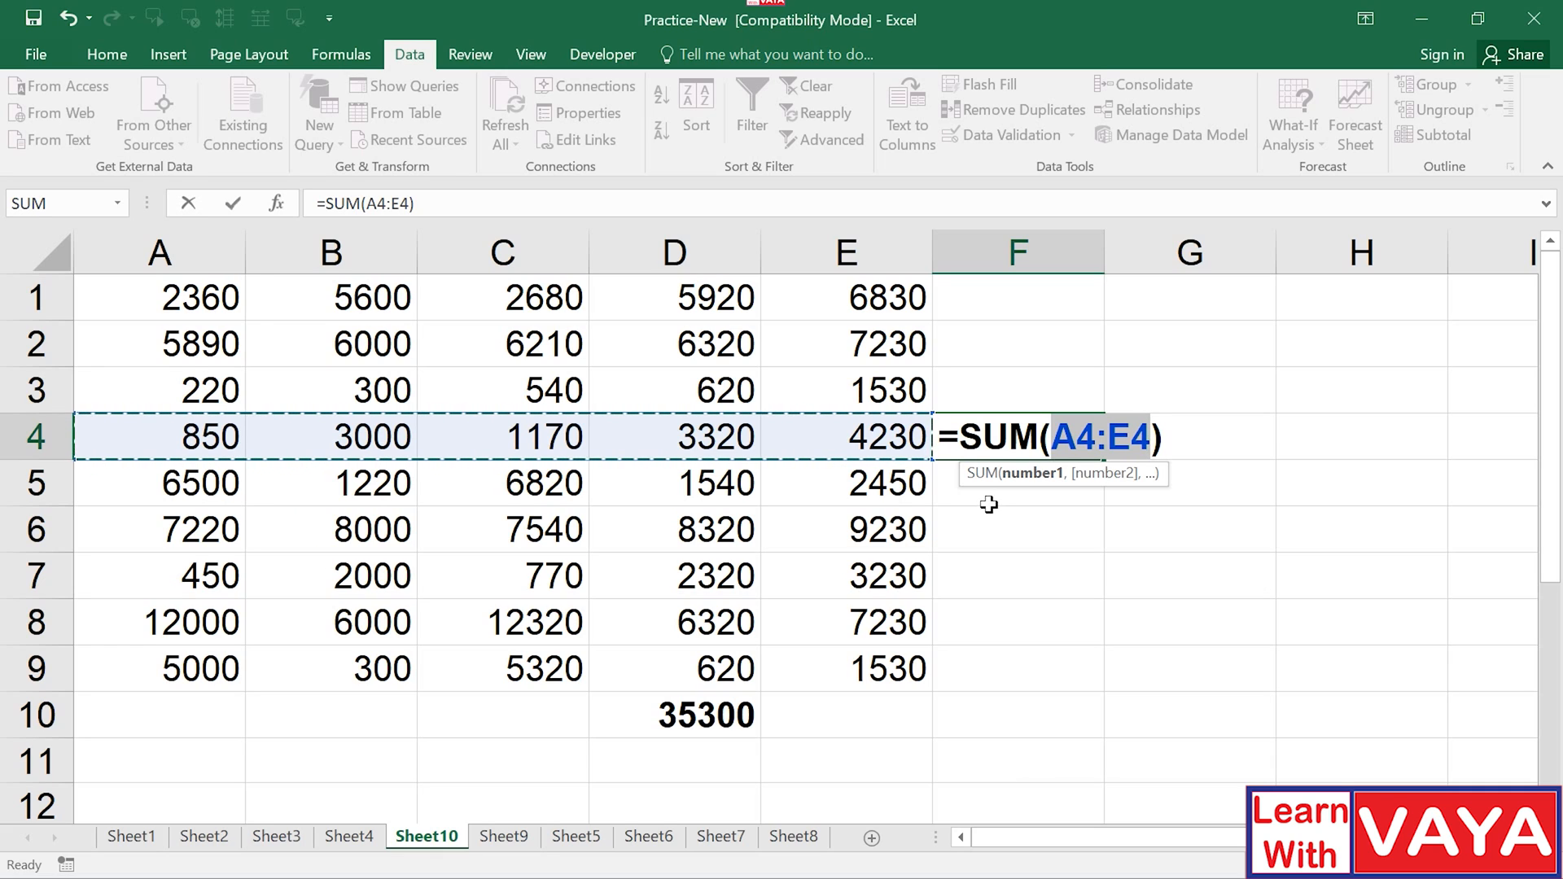
left_click_drag(933, 459, 928, 553)
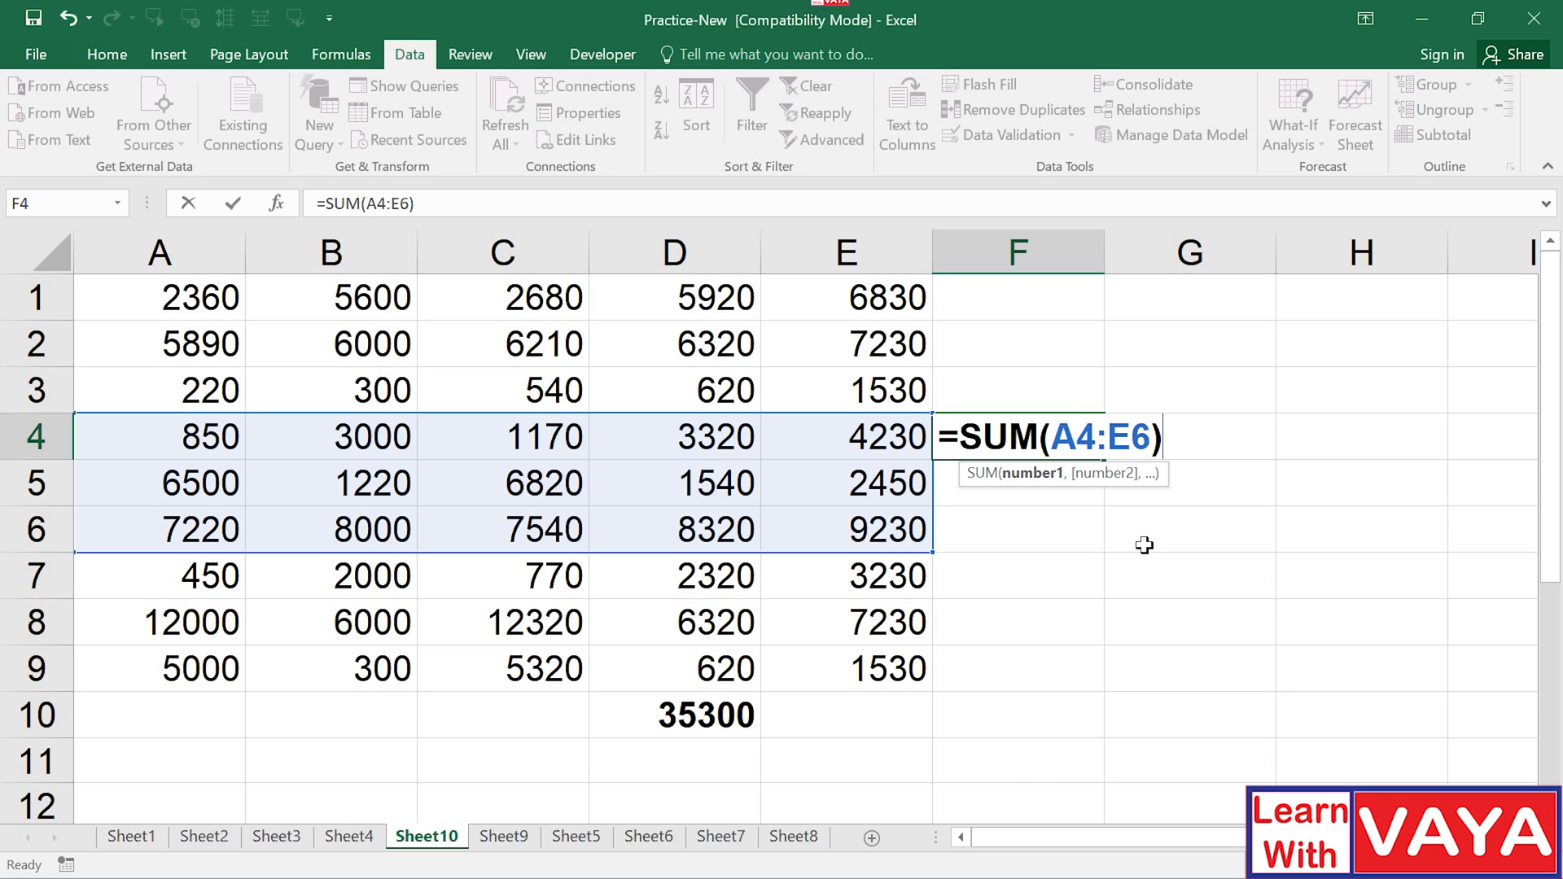
key("Return")
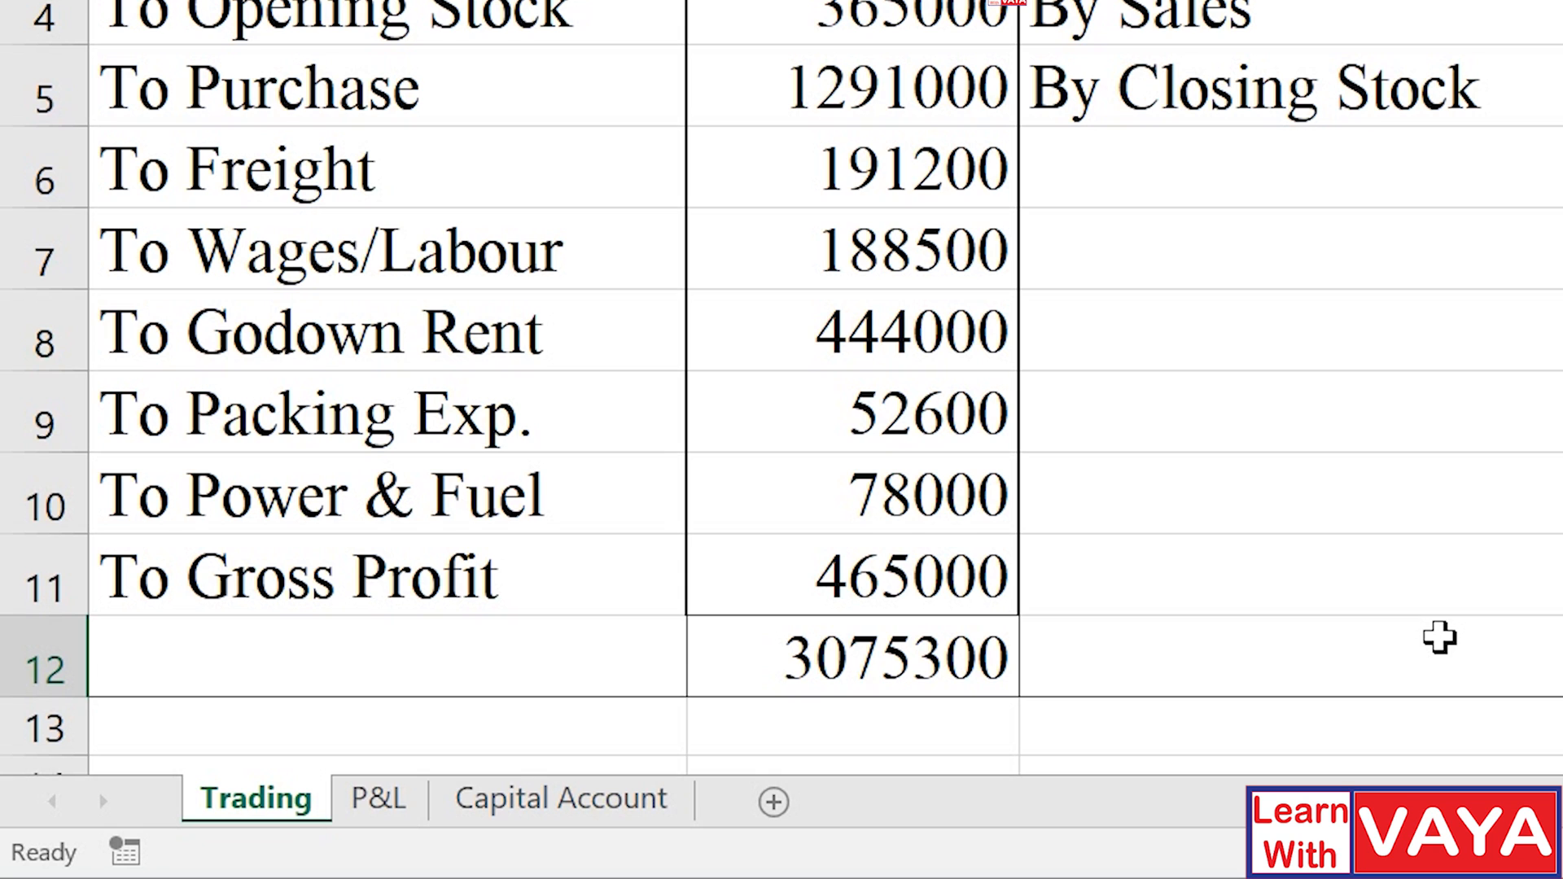
Insert a new blank worksheet, Sheet2, before the Capital Account sheet.
left_click(392, 807)
left_click(560, 807)
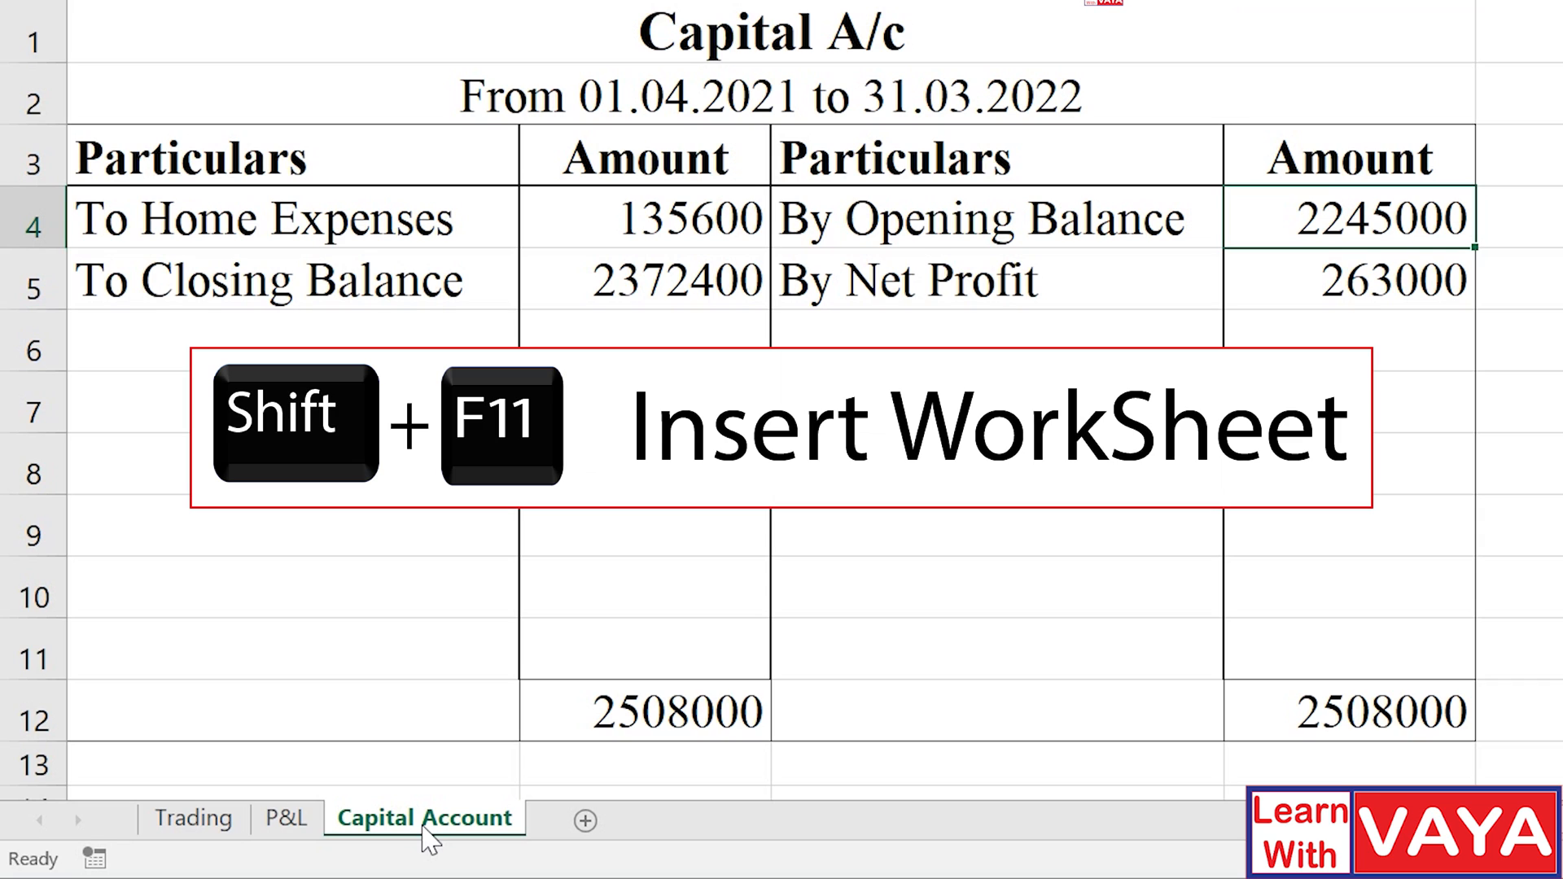
key("shift+F11")
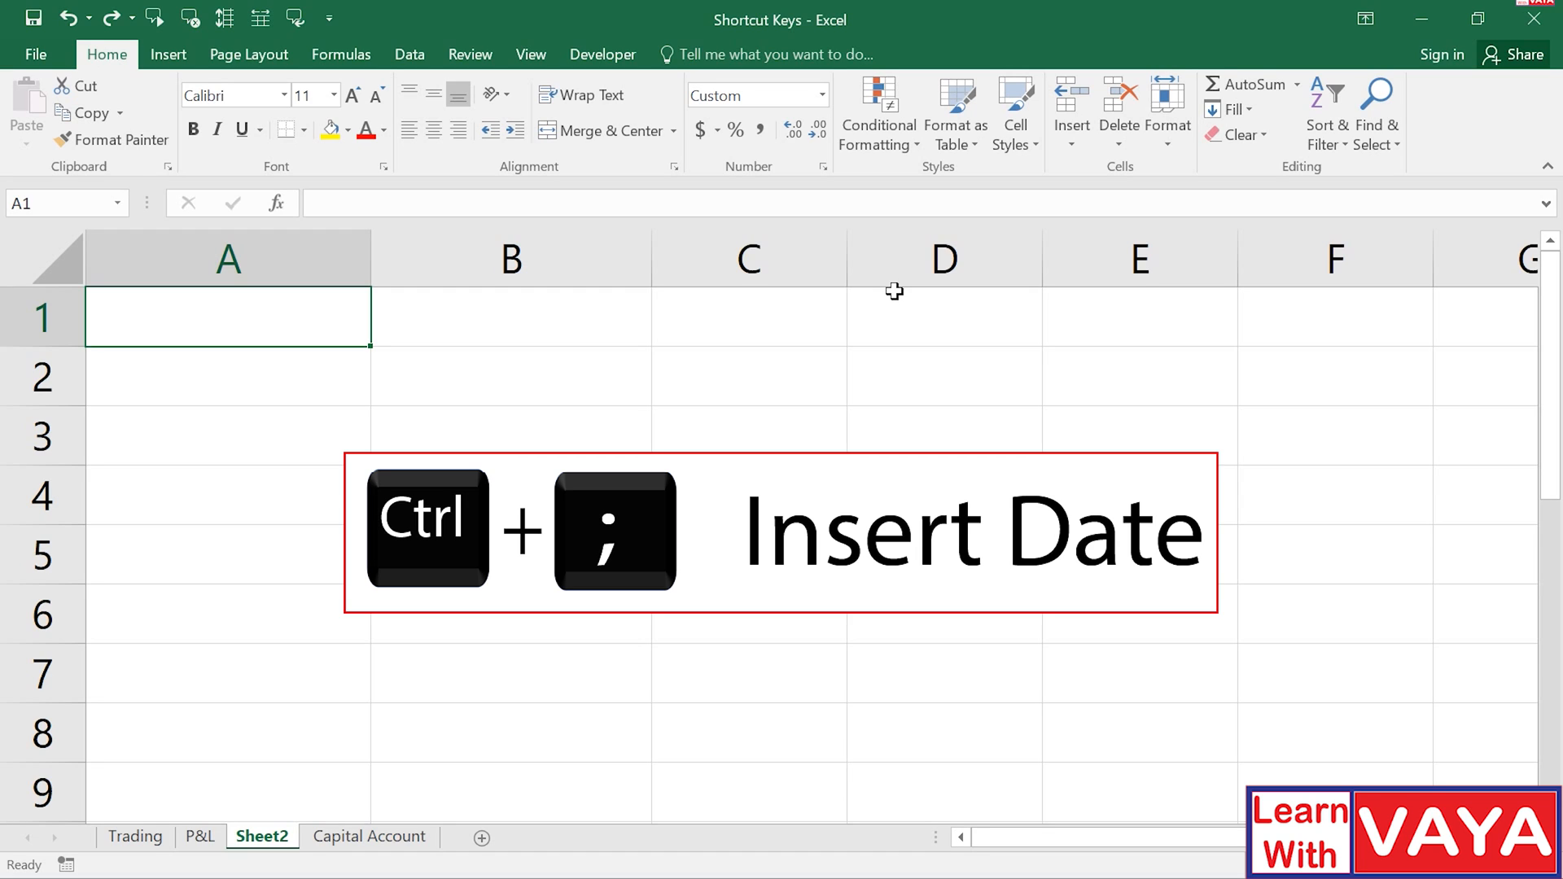
Enter today's date 08-06-2022 in A1 and 'Cash paid on 08-06-2022' in A2.
key("ctrl+semicolon")
key("Return")
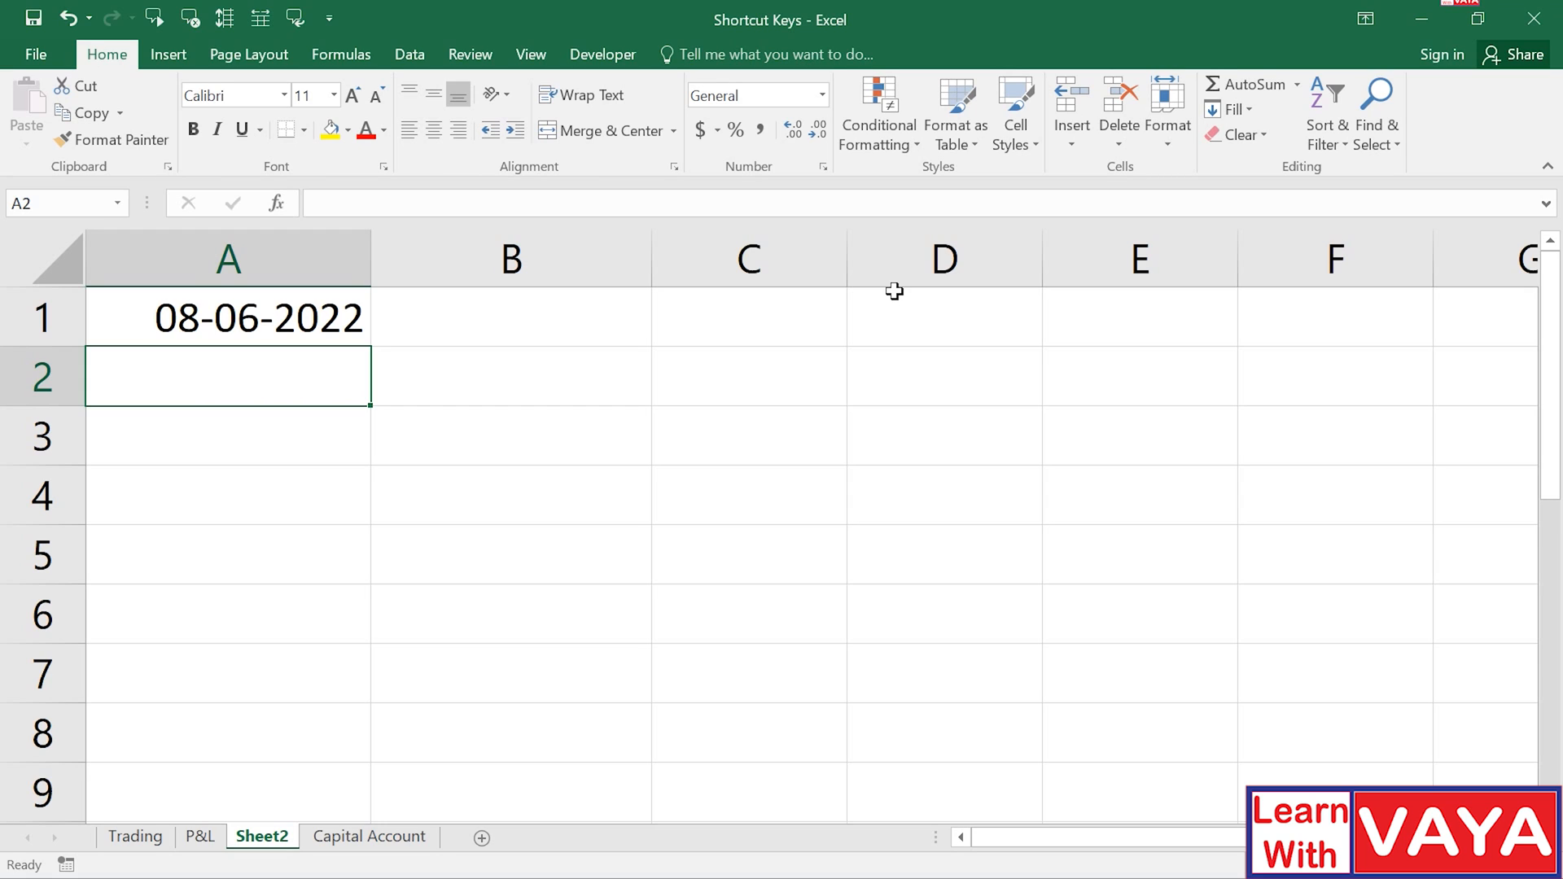
type("Cash")
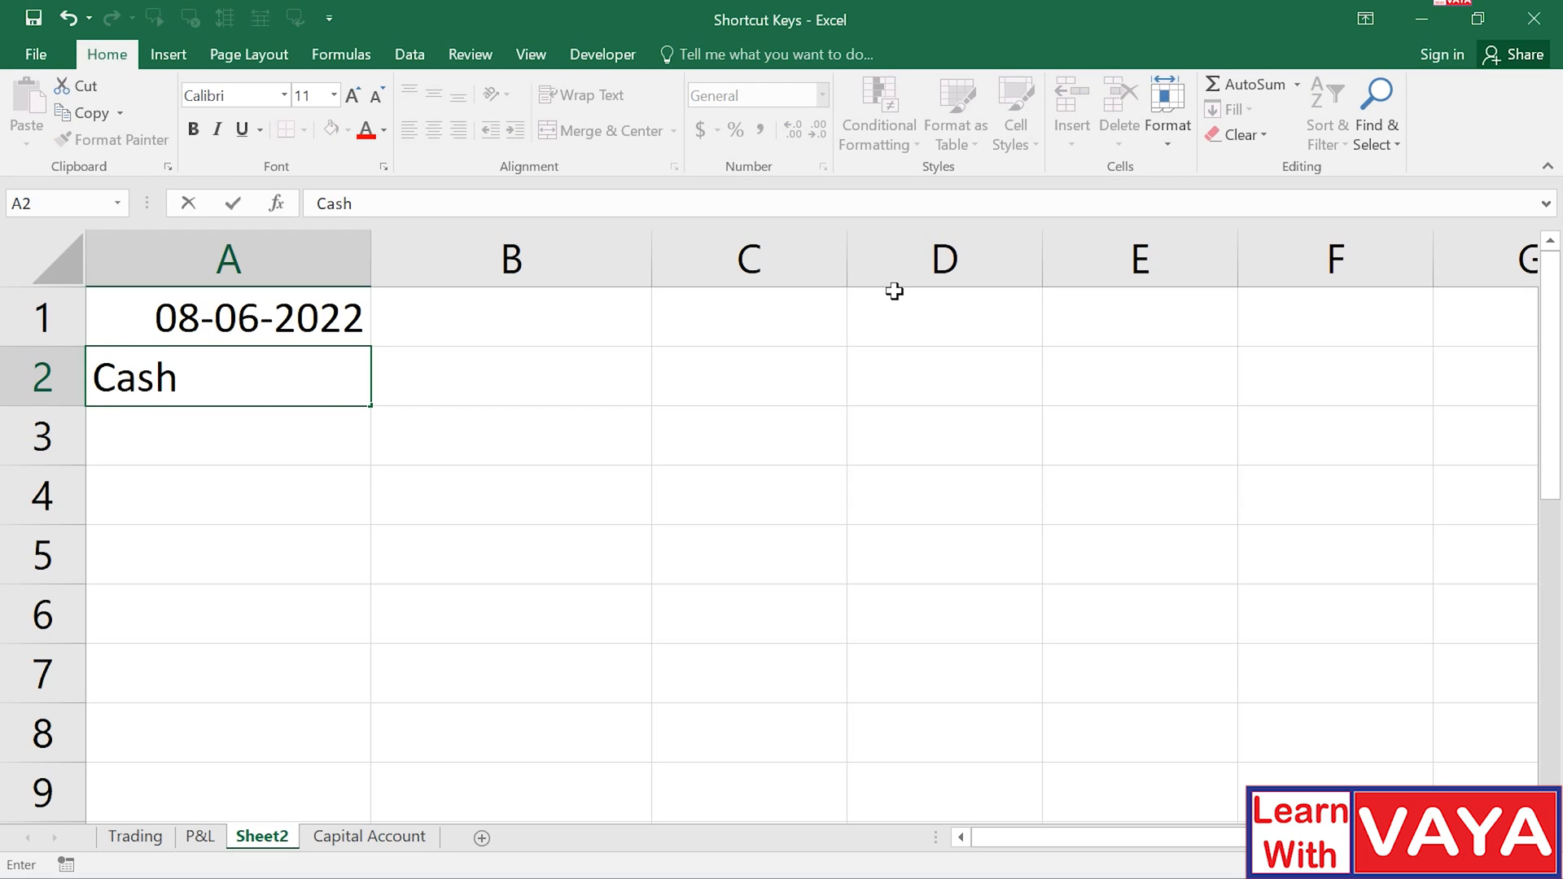
type(" paid on")
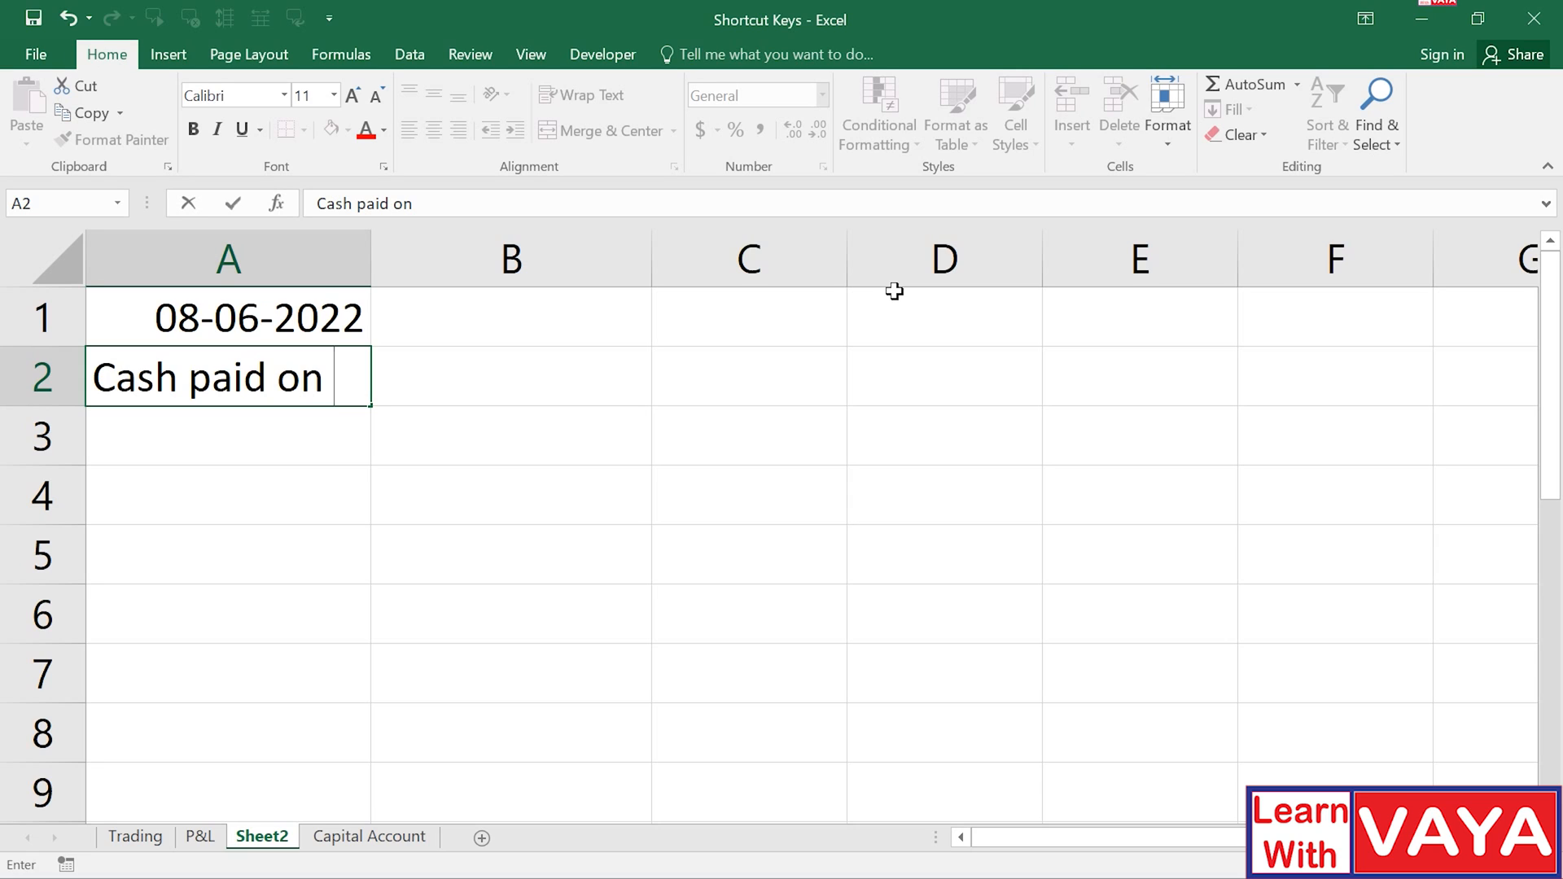
key("ctrl+shift+apostrophe")
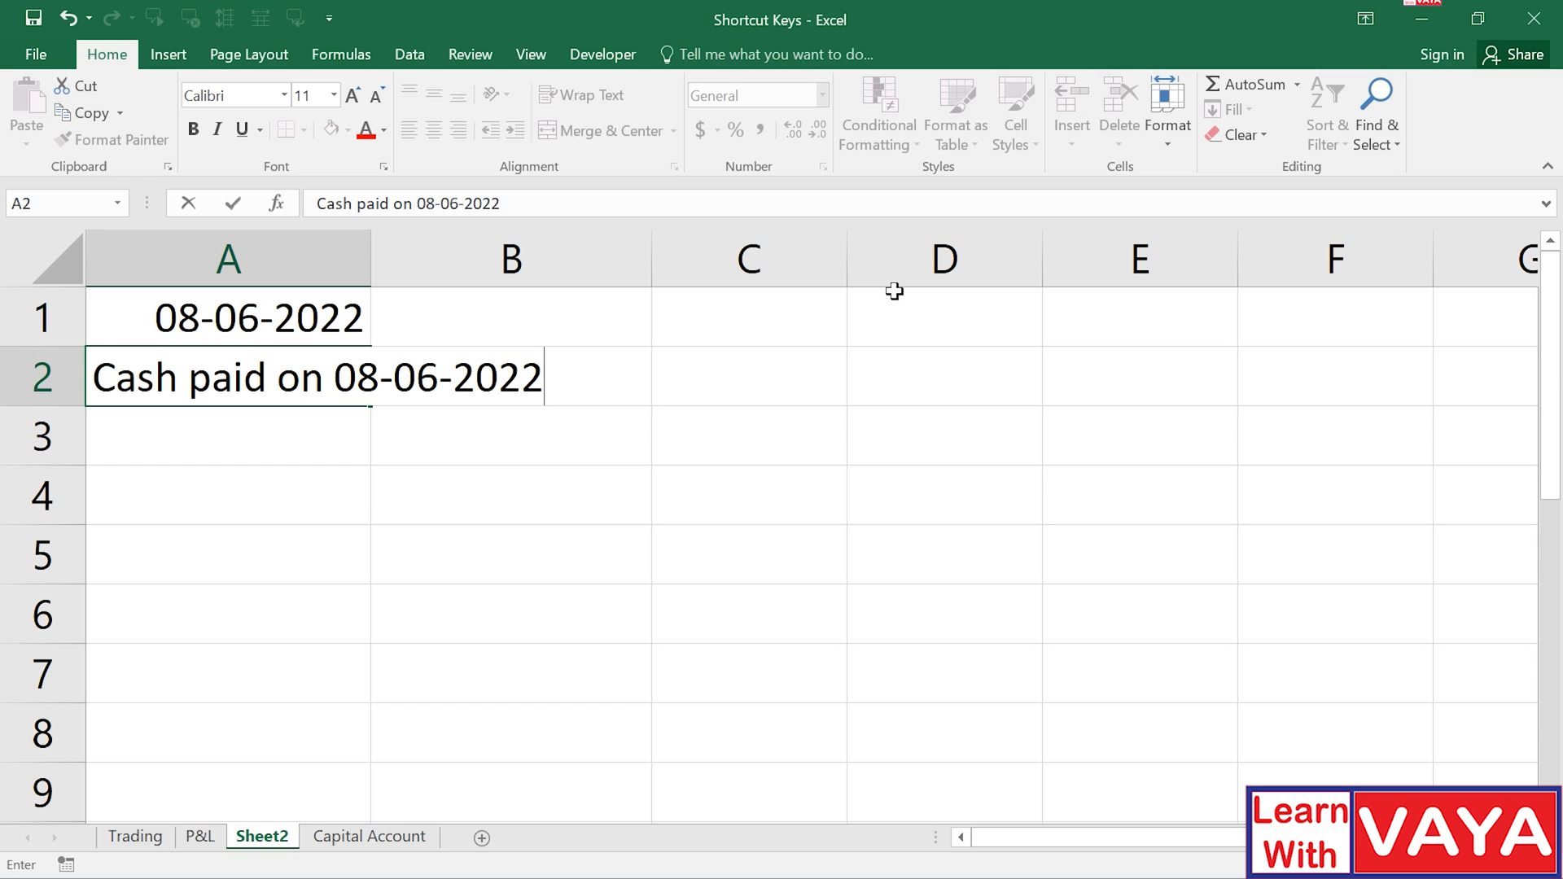
key("Return")
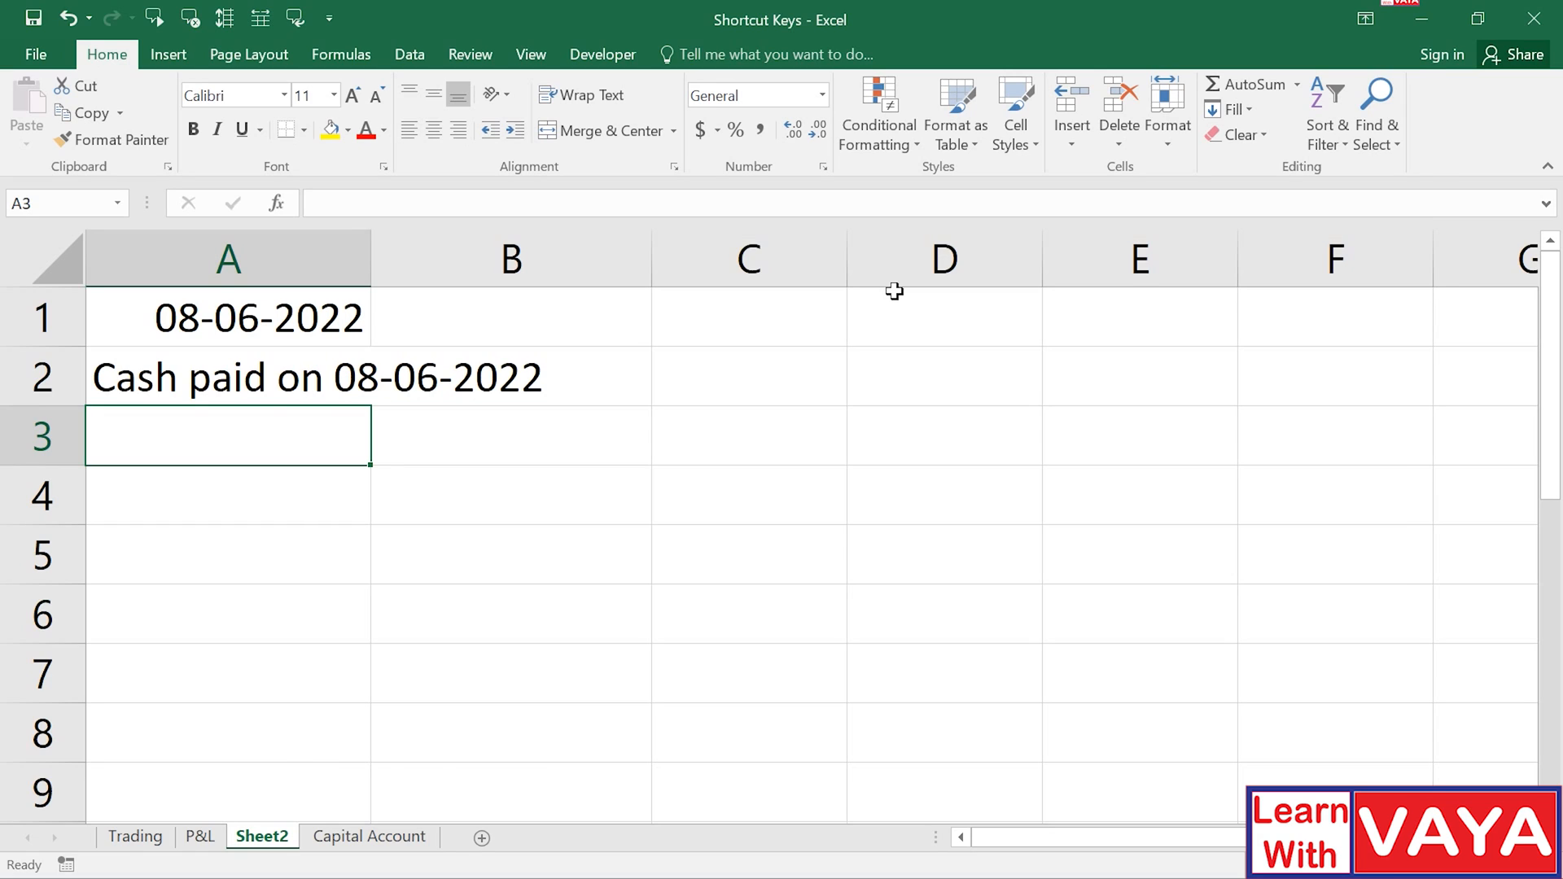
key("Down")
key("Down")
key("Right")
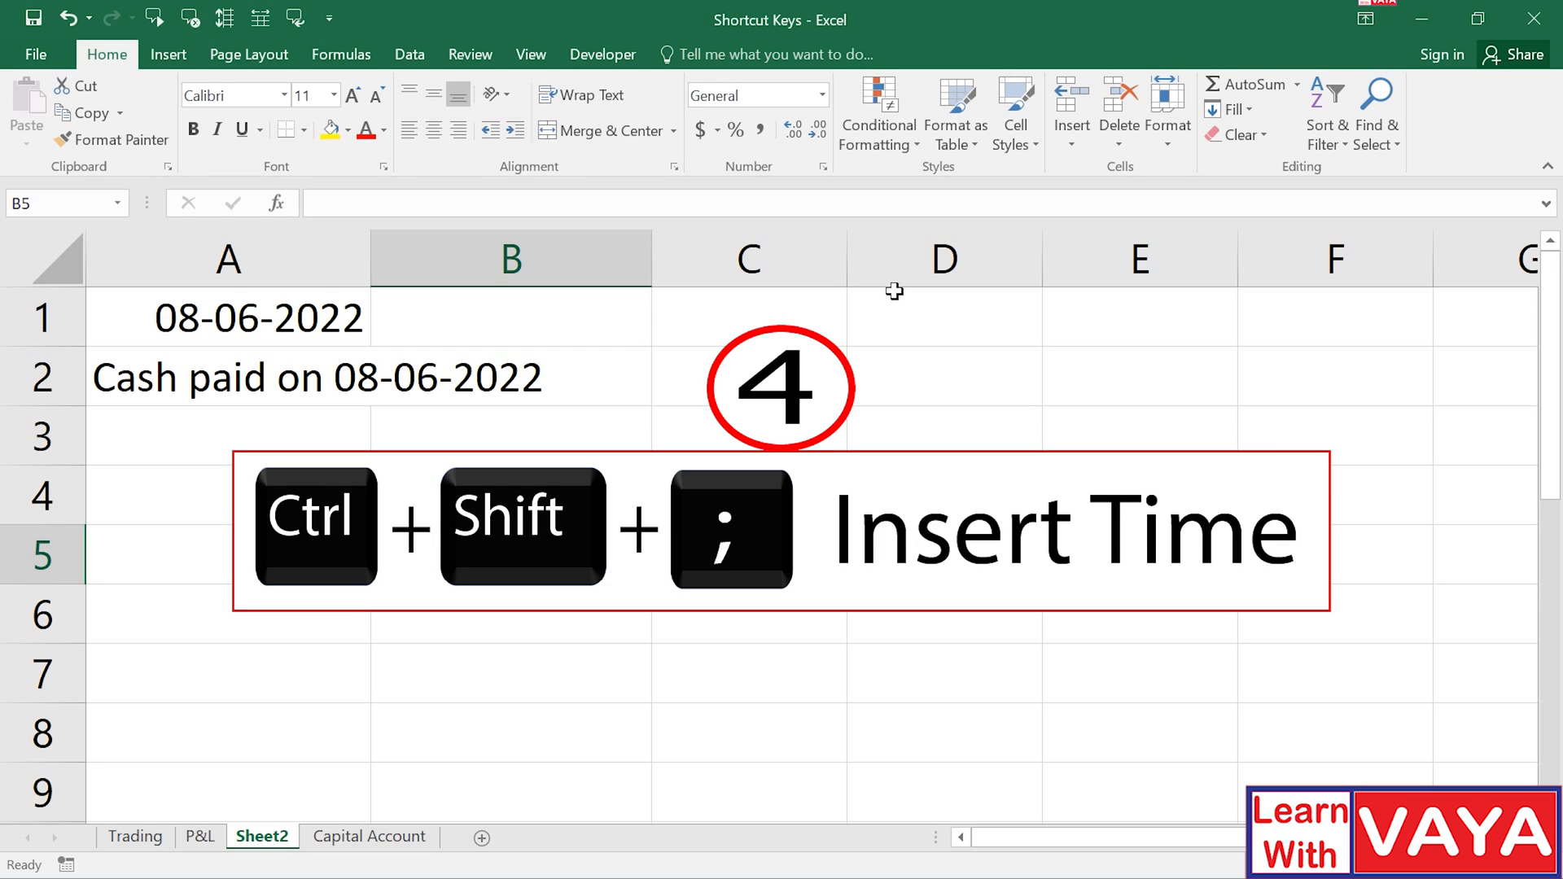
Insert the current time, 10:23 PM, into B5 of Sheet2.
key("ctrl+shift+semicolon")
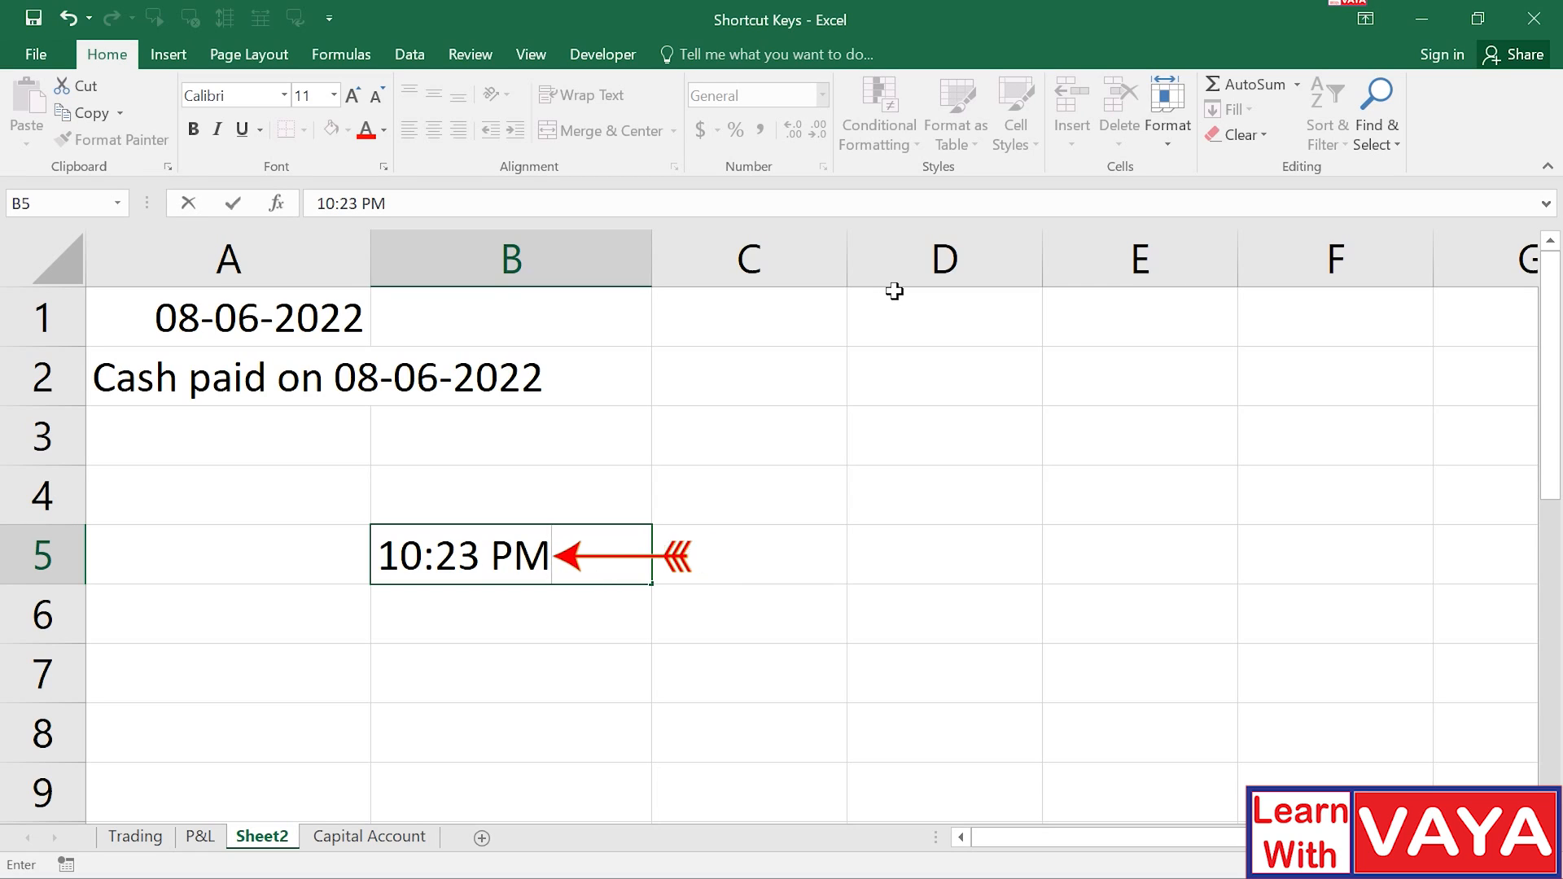
key("Return")
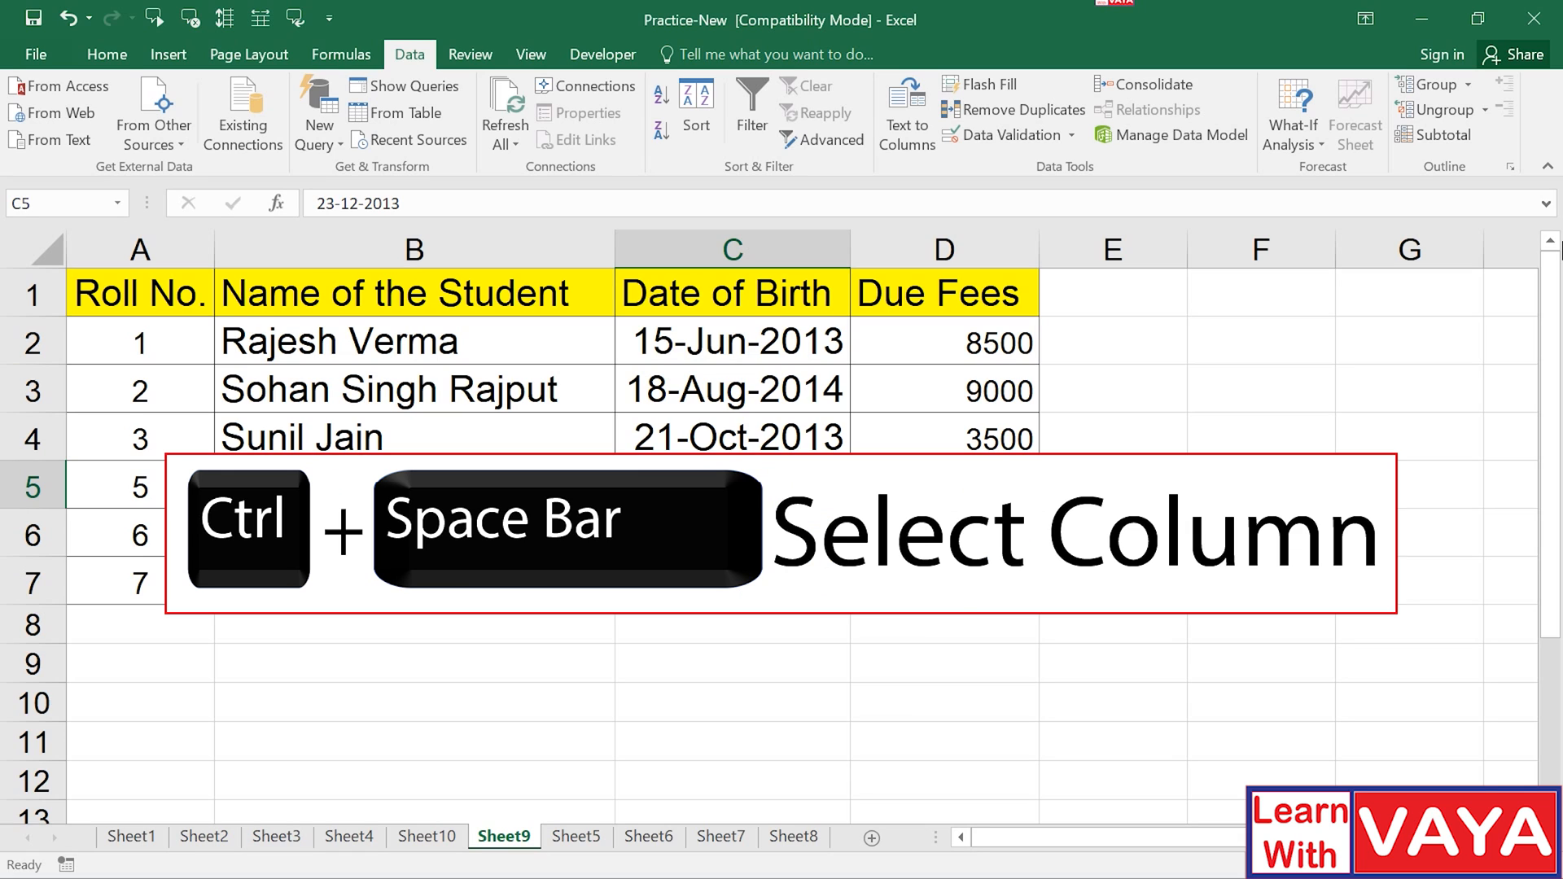
key("ctrl+space")
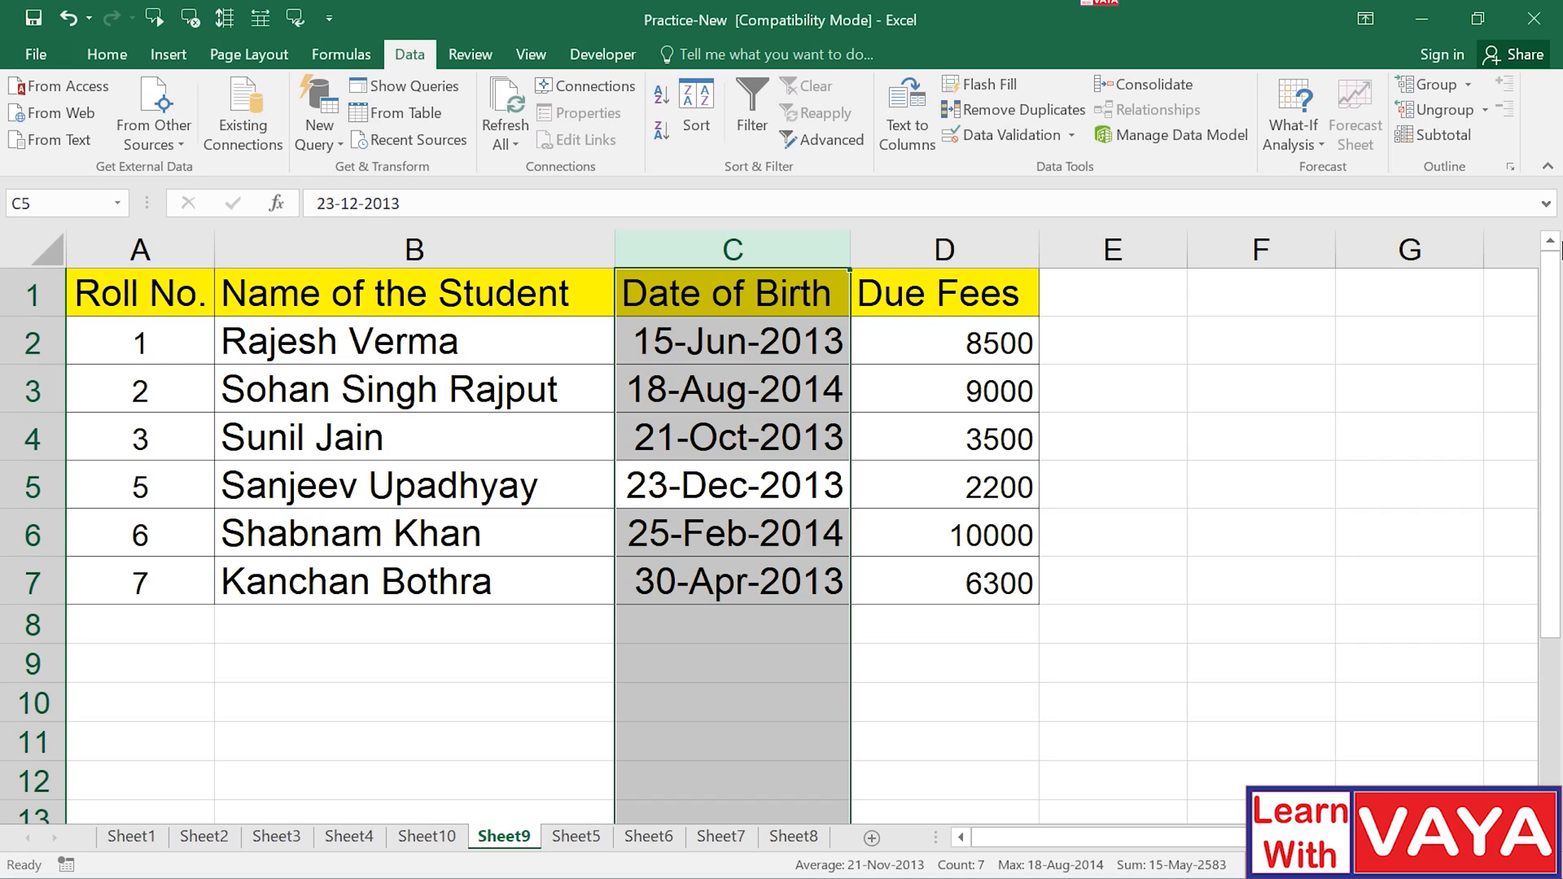
left_click(808, 476)
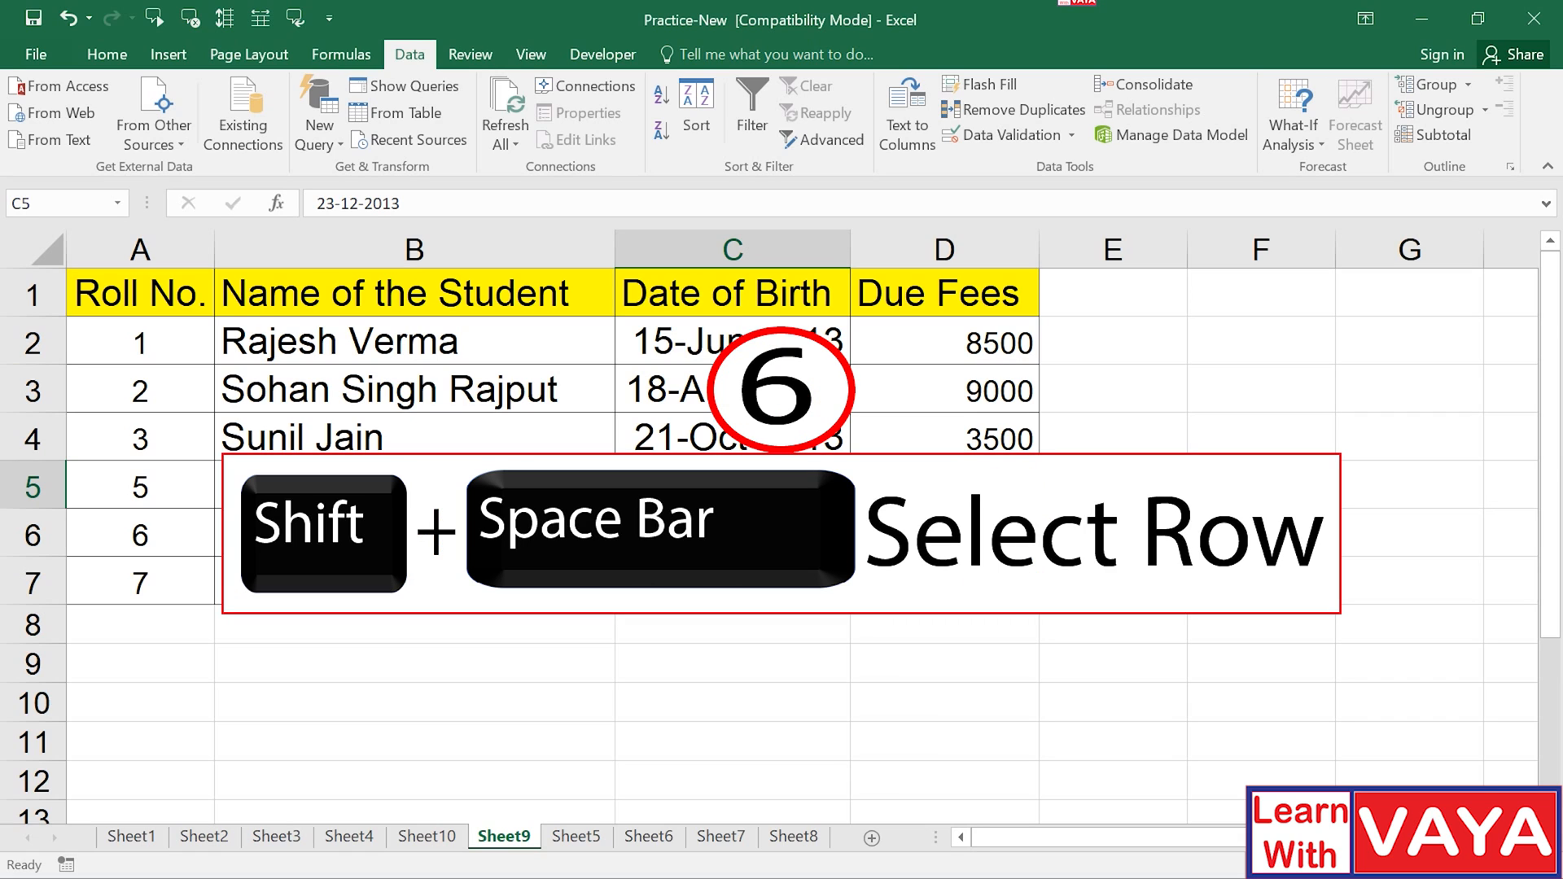
key("Up")
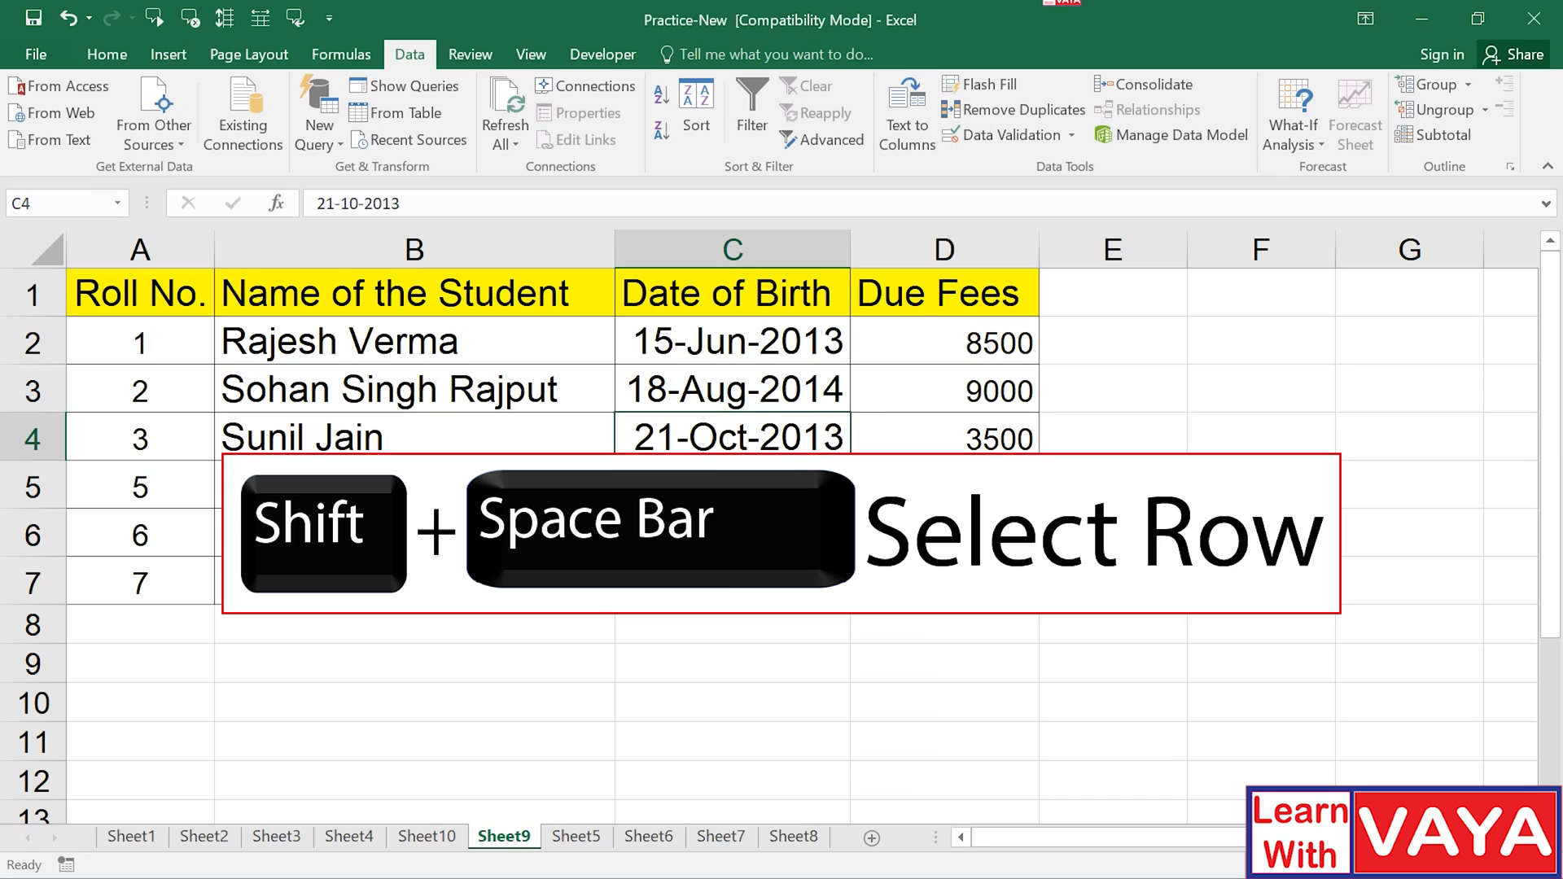
key("shift+space")
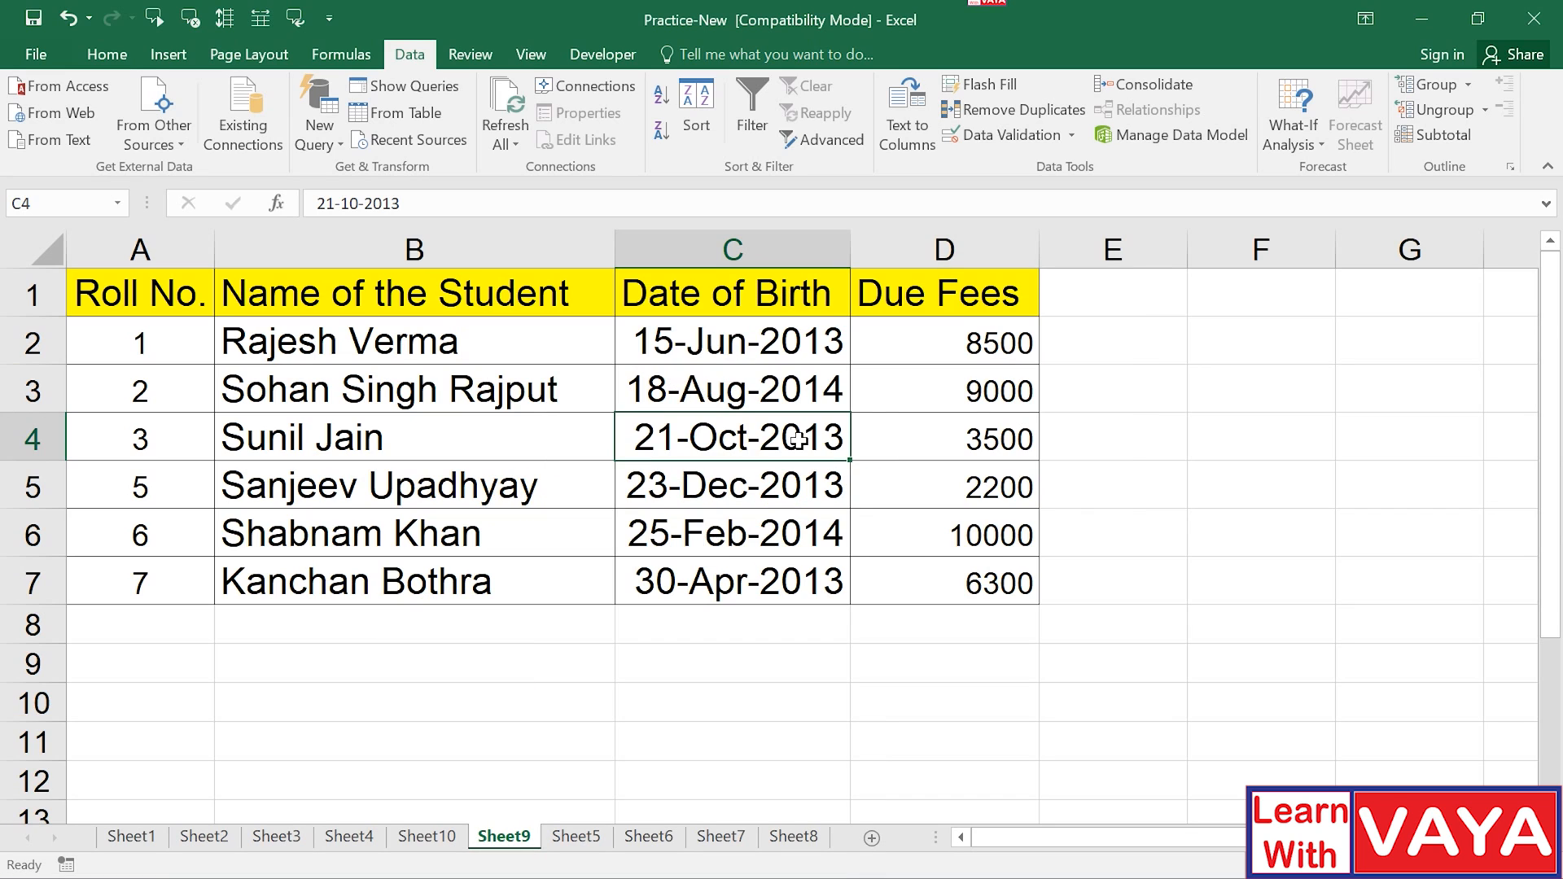
key("ctrl+1")
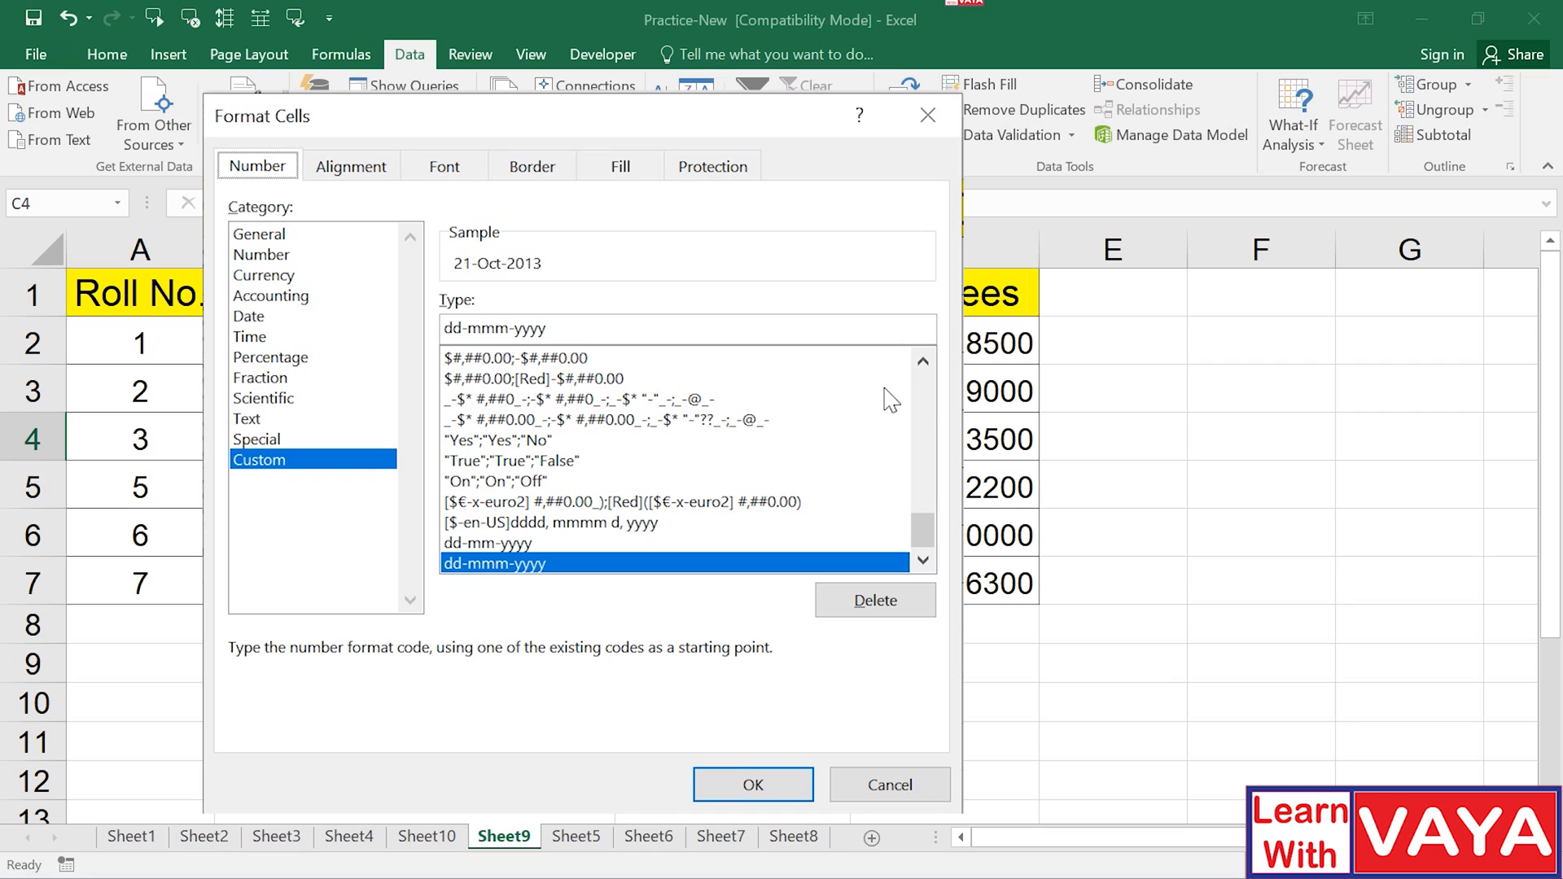
left_click(351, 166)
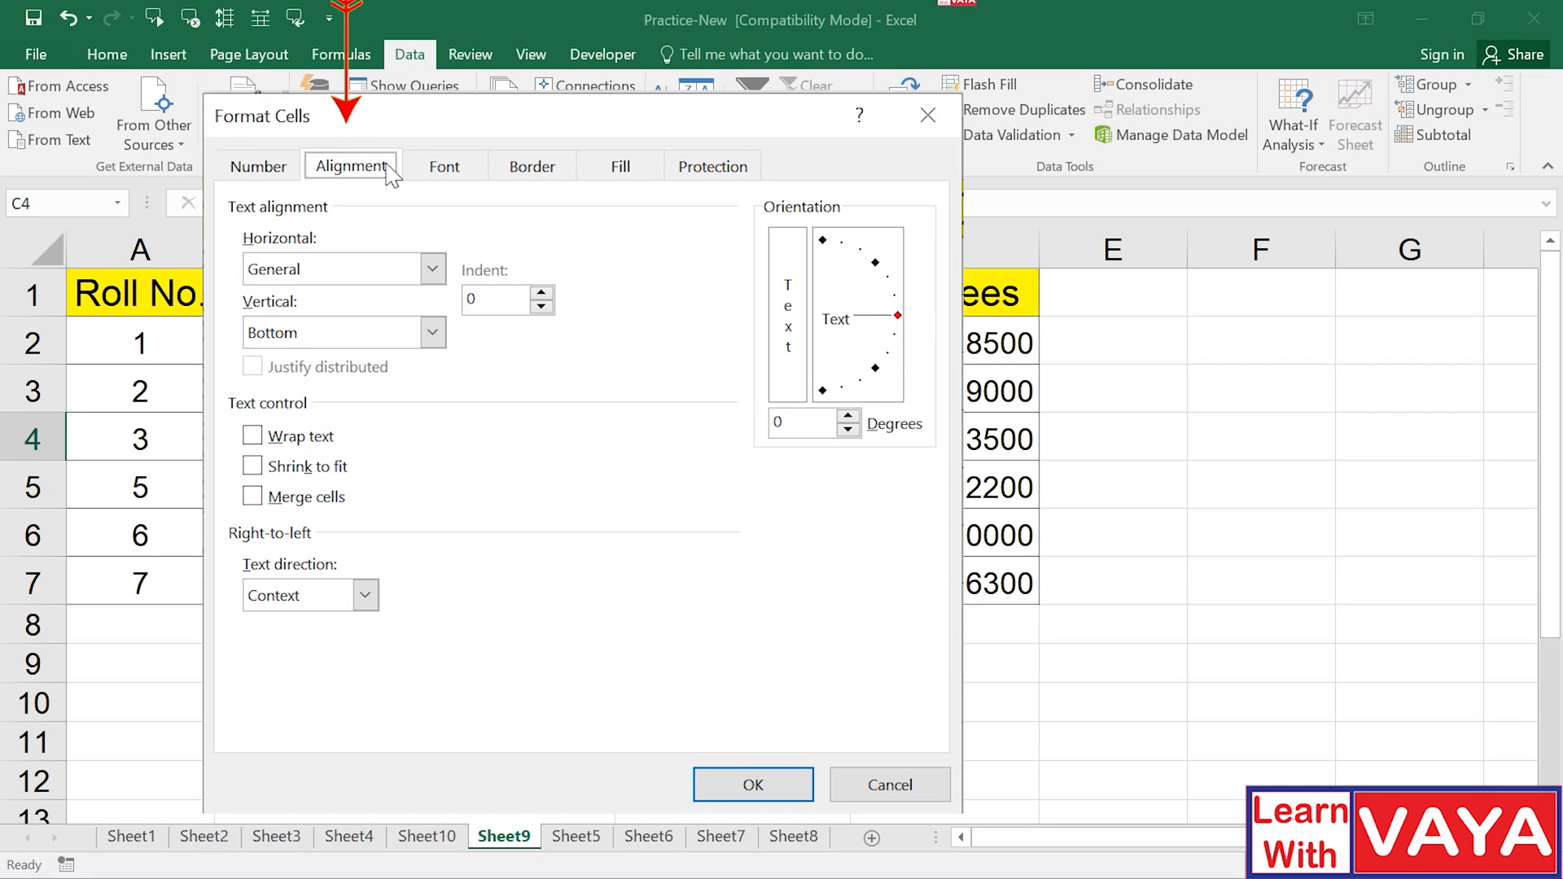
left_click(445, 167)
left_click(532, 167)
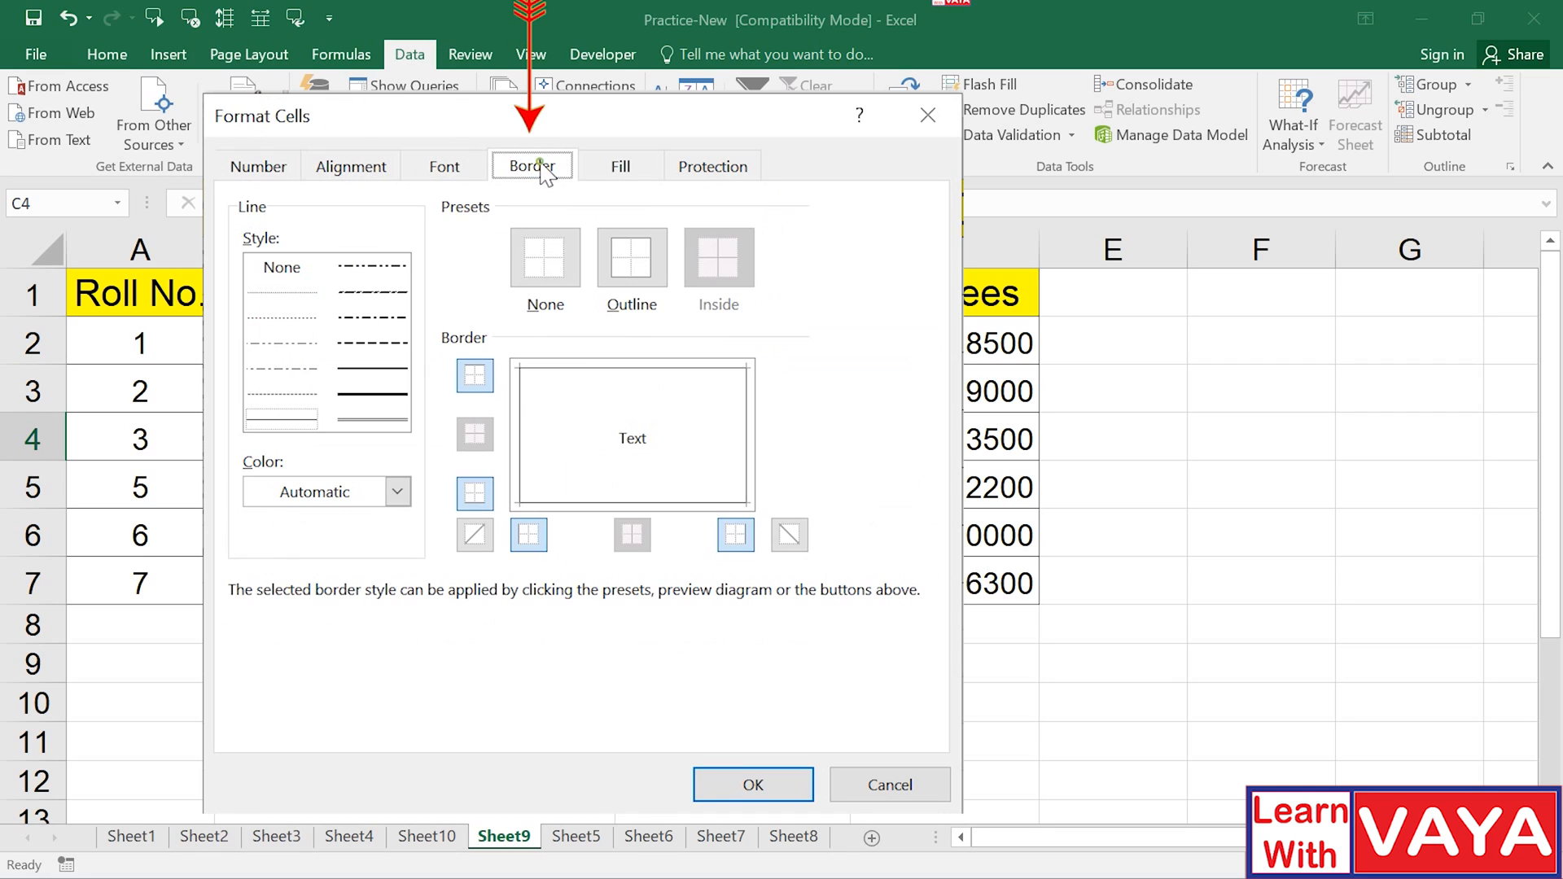
left_click(622, 167)
left_click(710, 171)
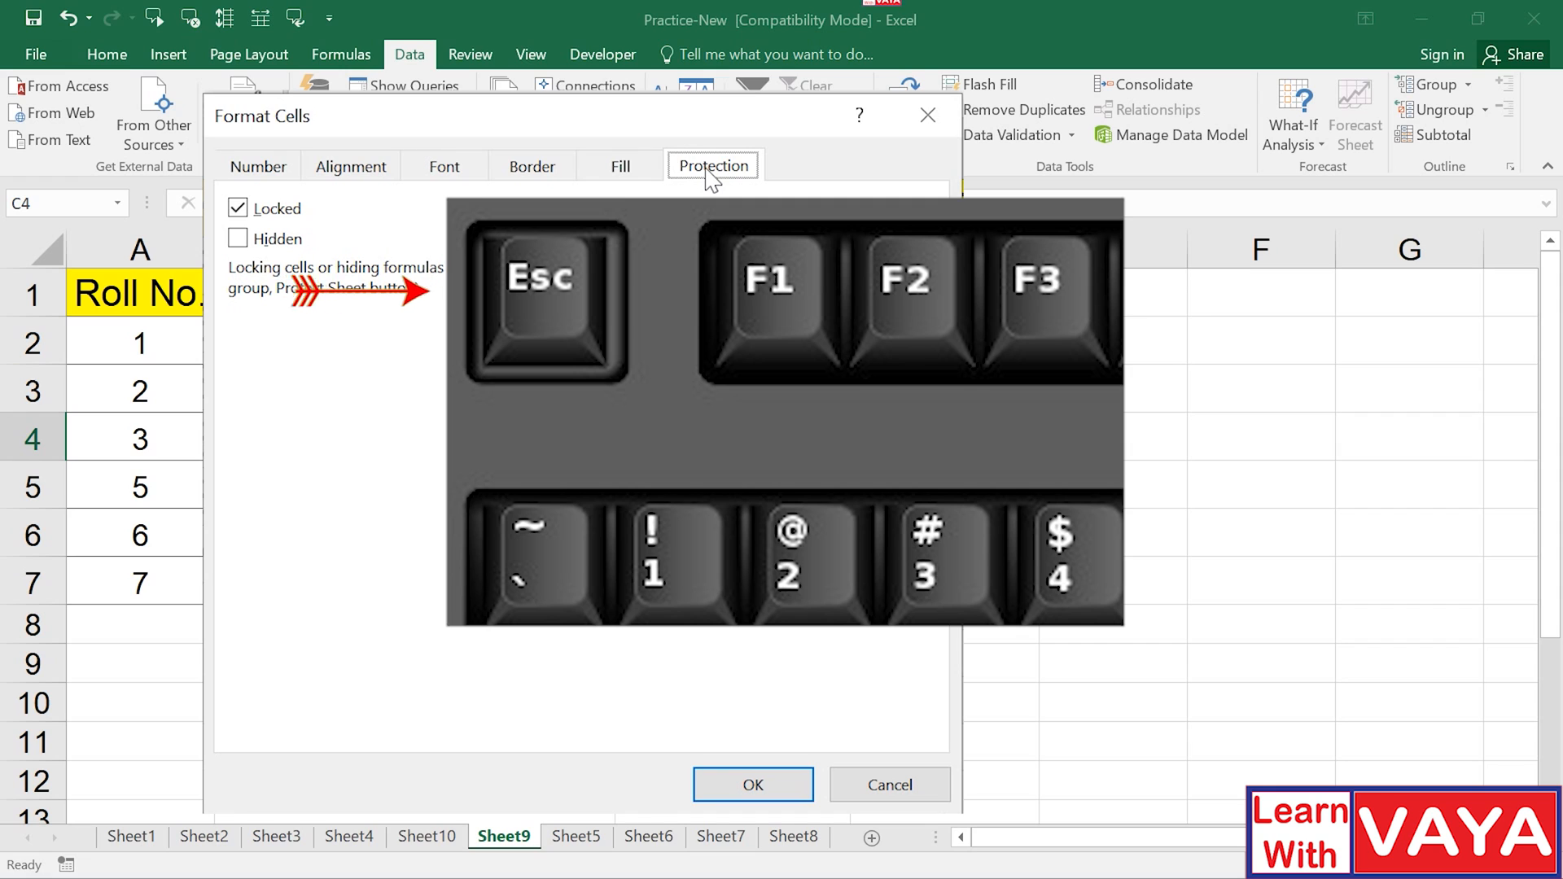
key("Escape")
key("Down")
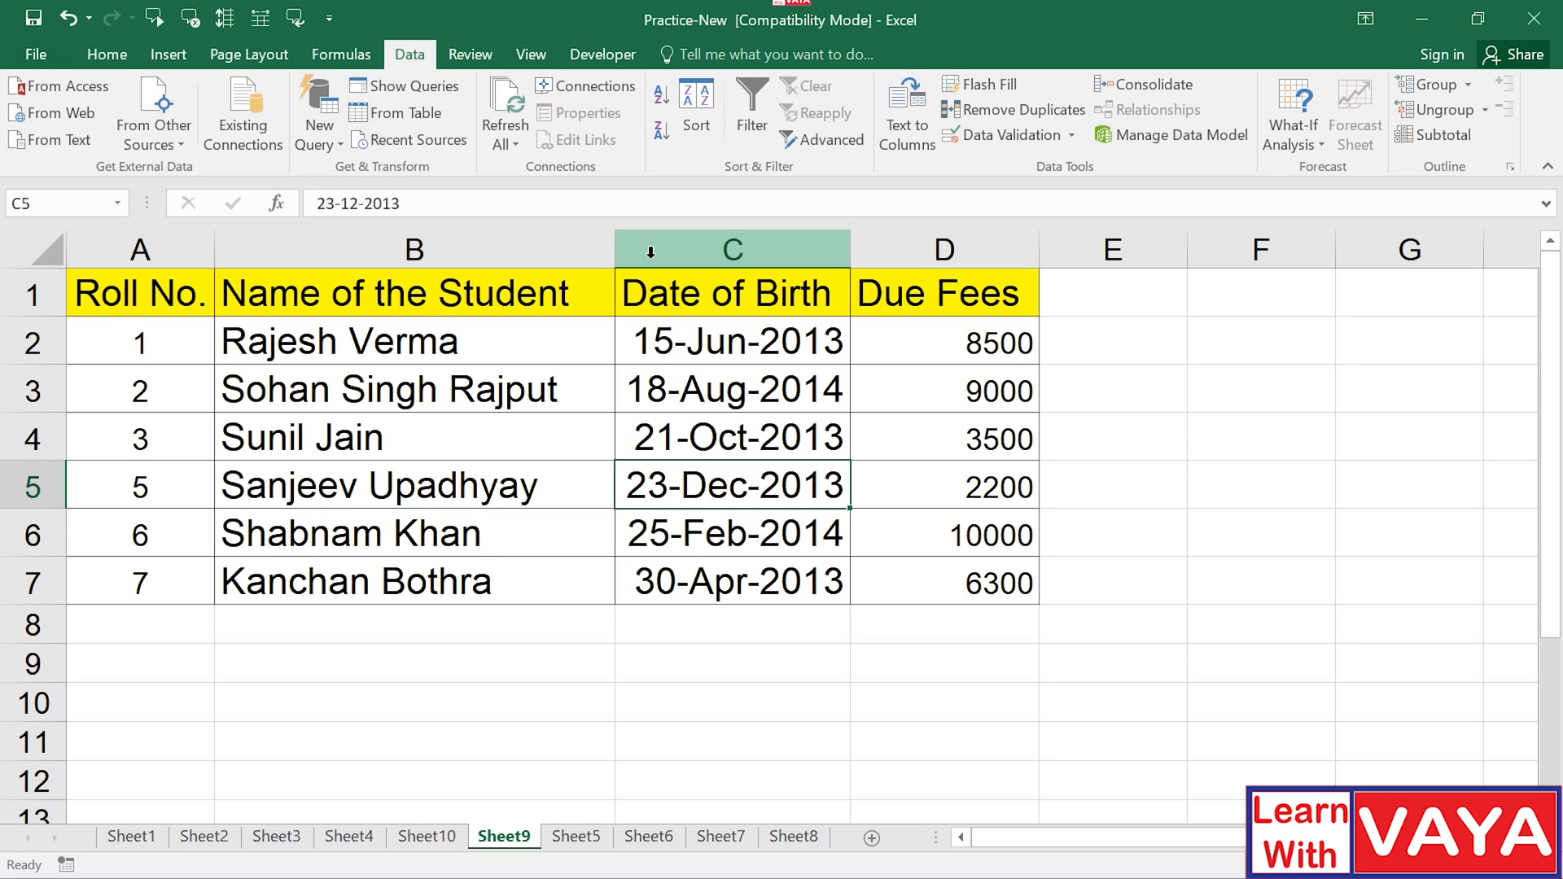
left_click(650, 253)
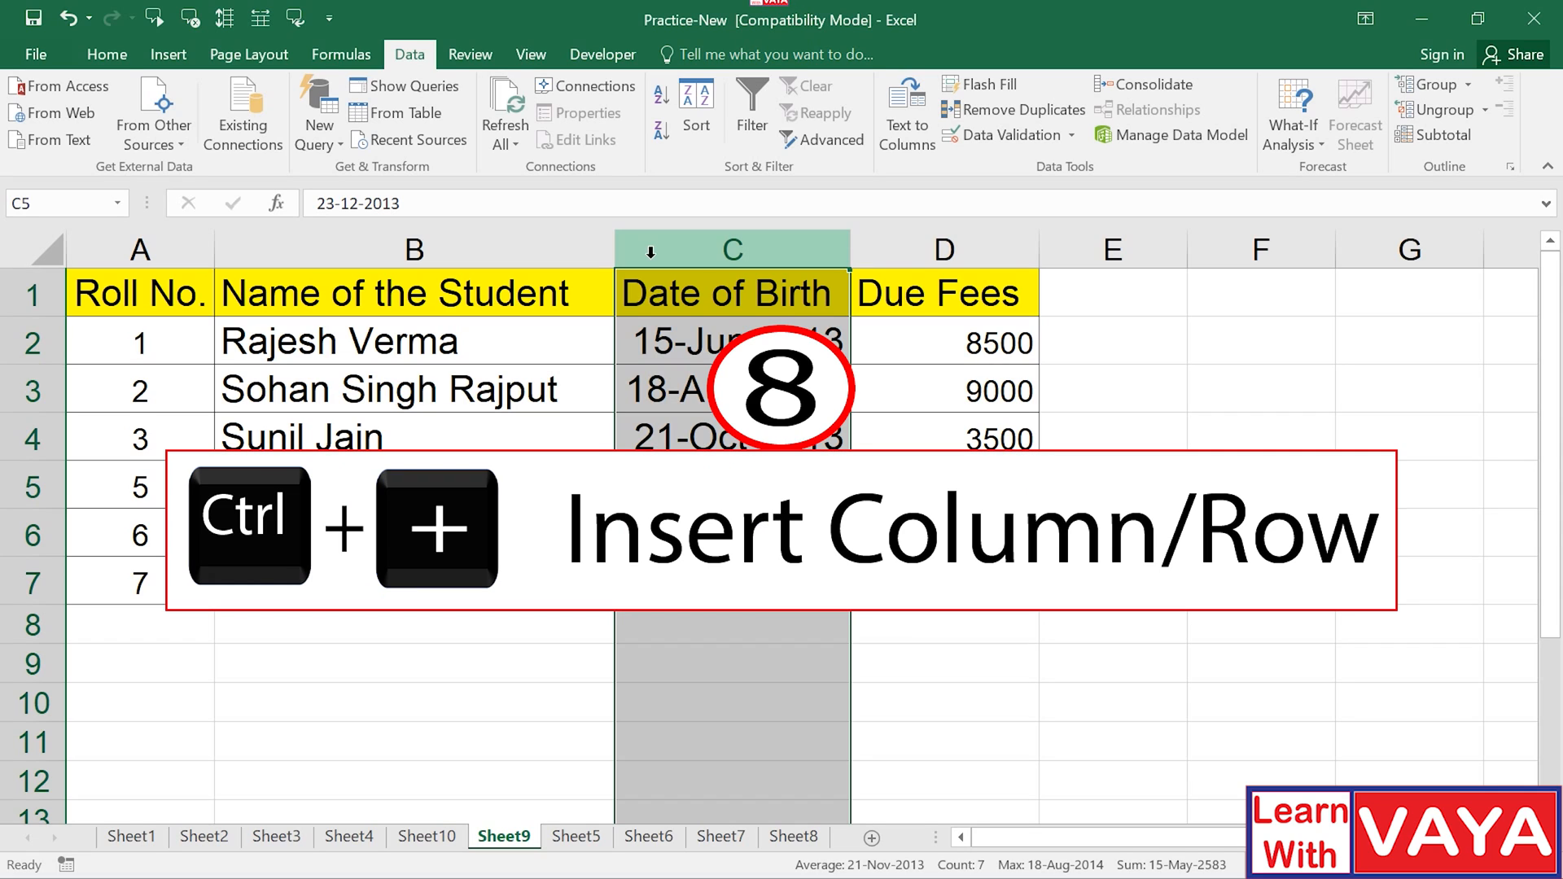
Insert a blank column C before the Date of Birth column.
key("ctrl+plus")
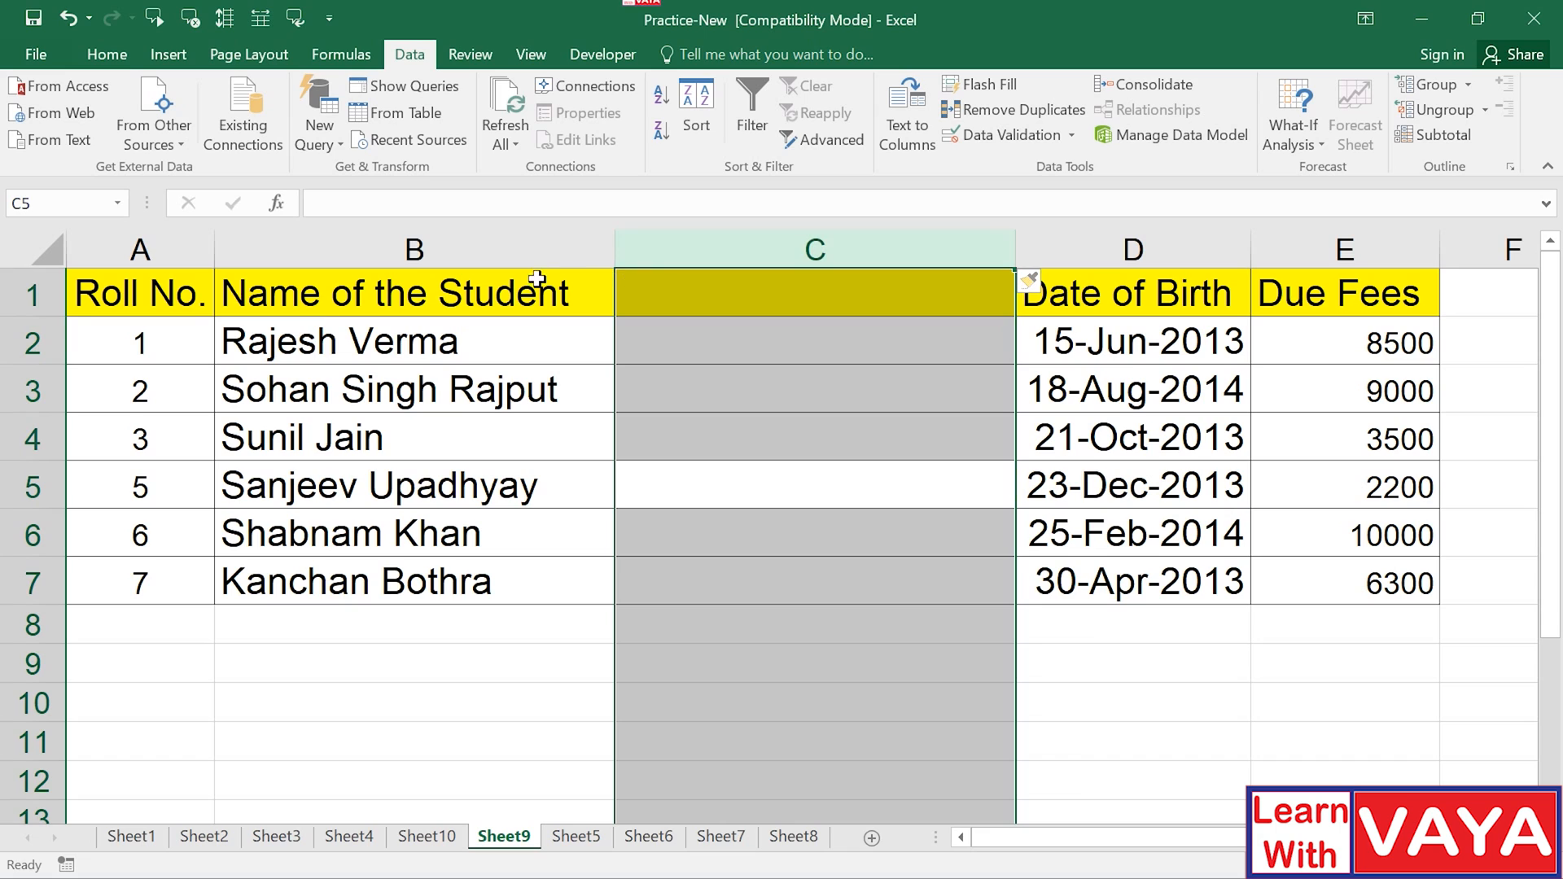
Head column C 'Father's Name' and enter each student's father's name in C2:C7.
left_click(720, 291)
type("Father's Name")
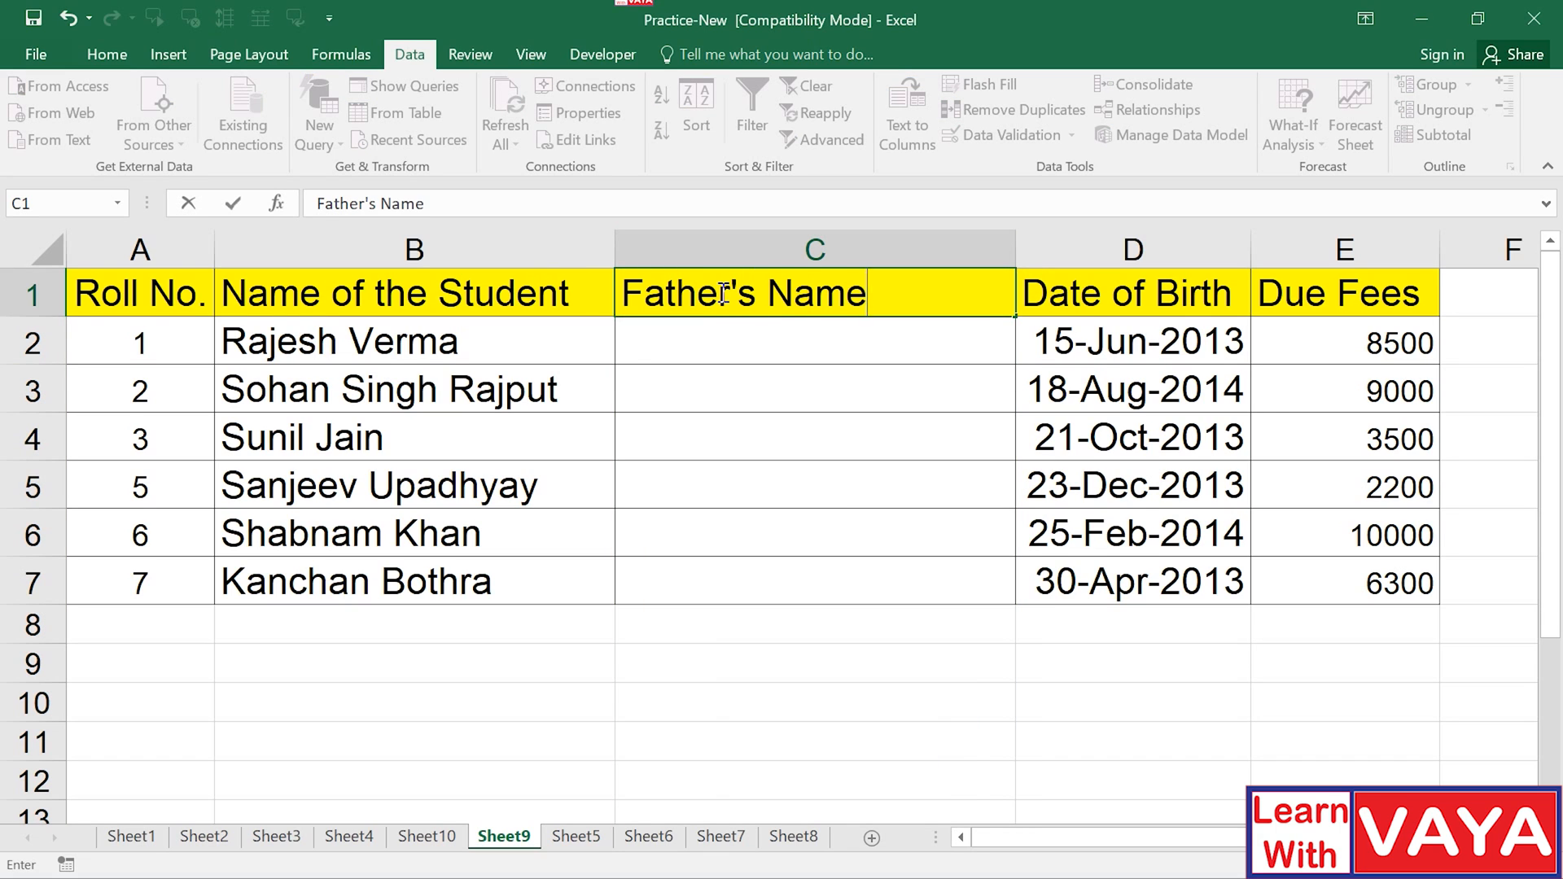
key("Return")
key("Return")
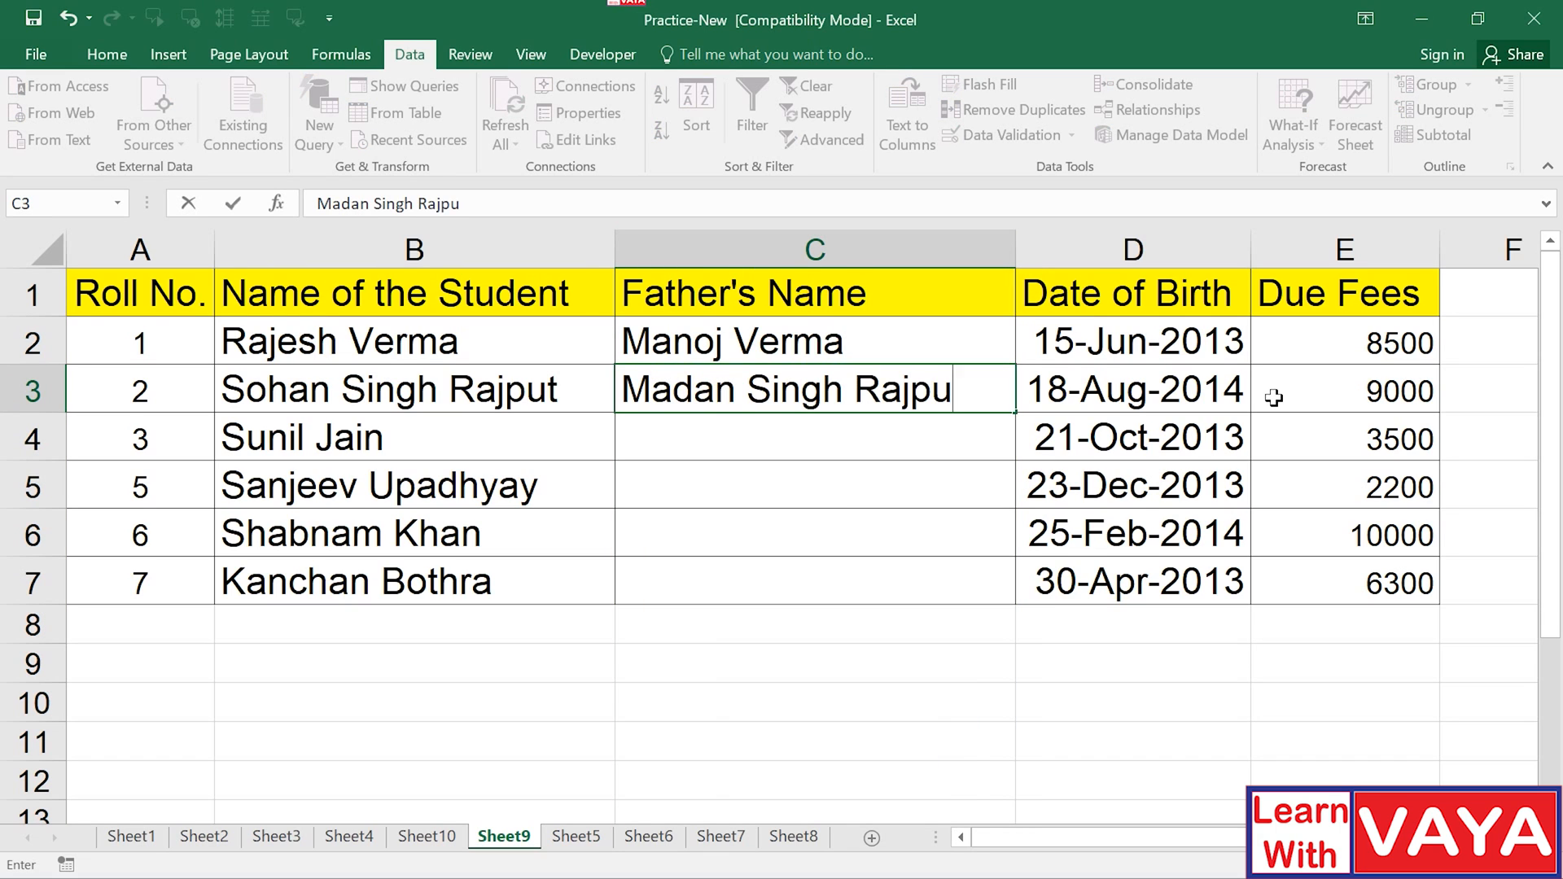
key("Return")
key("Return")
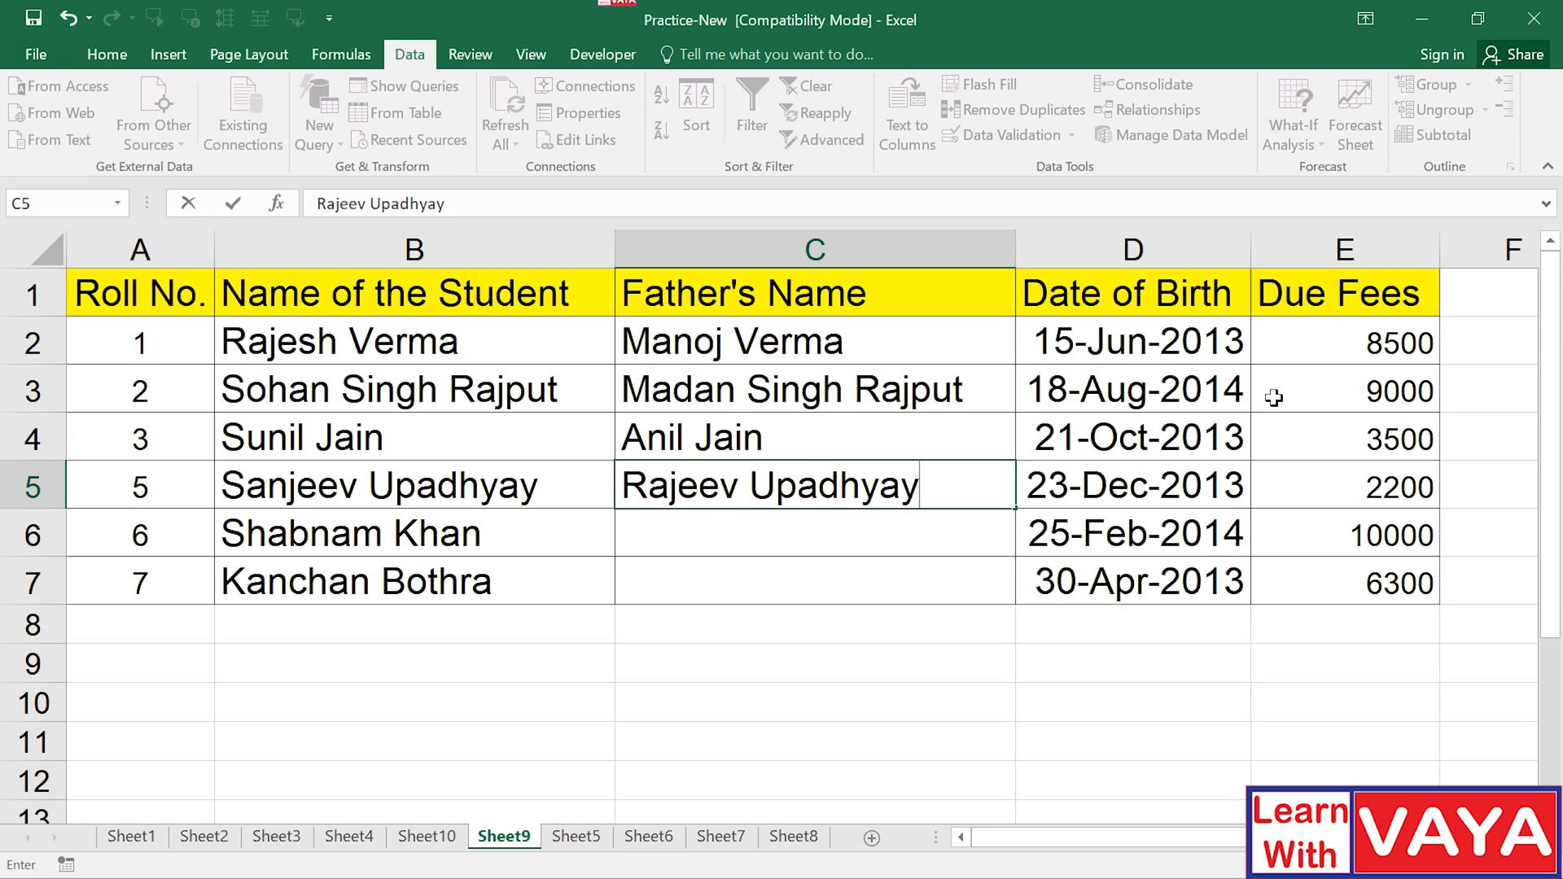
key("Return")
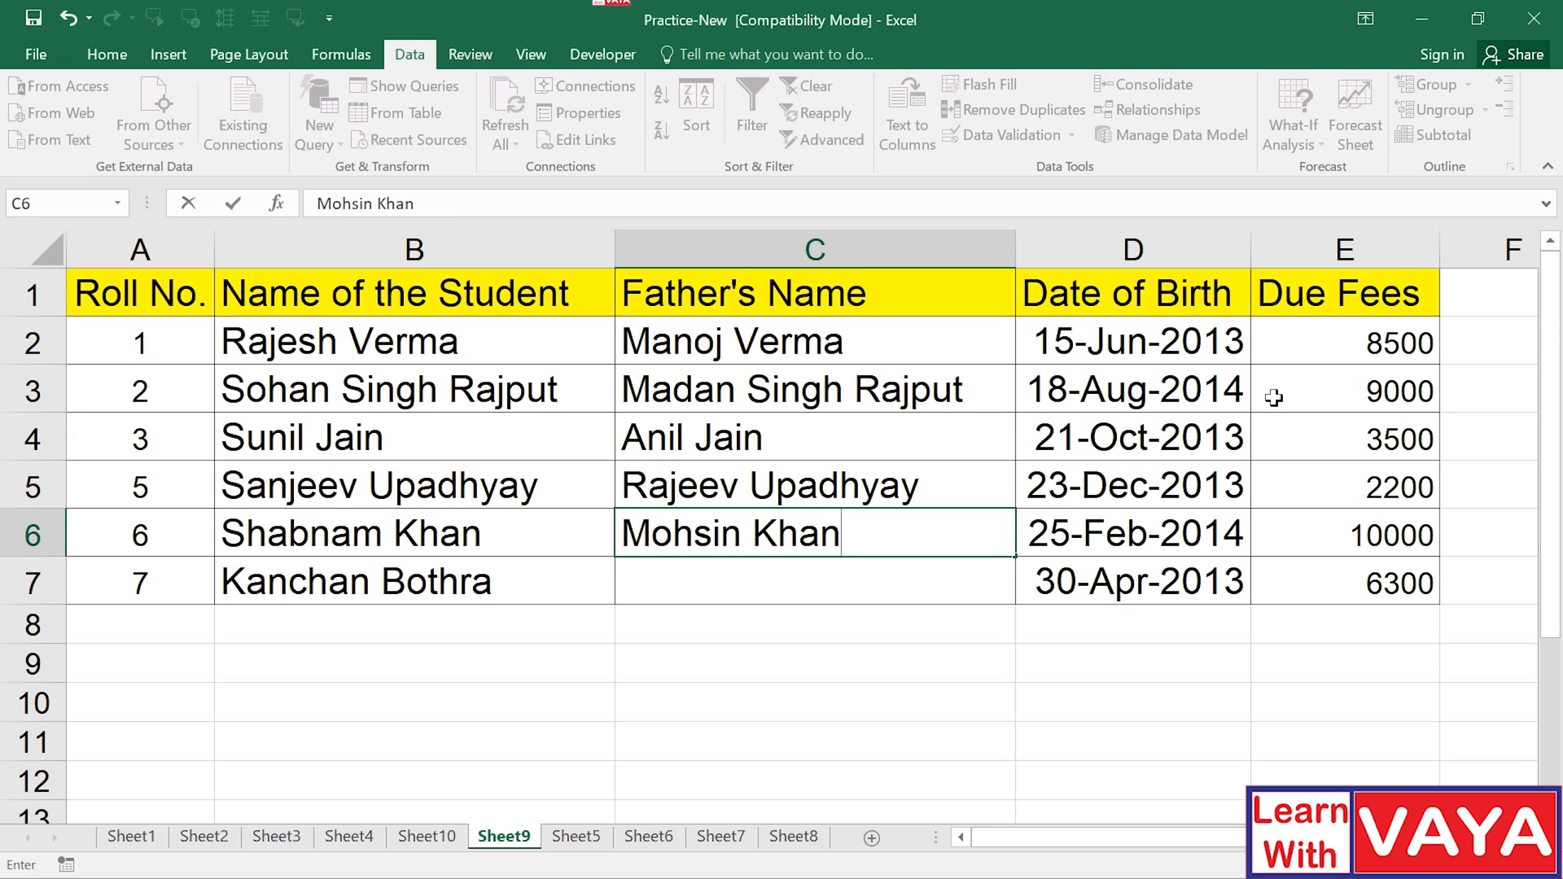
key("Return")
key("Return")
key("Up")
key("Up")
key("Up")
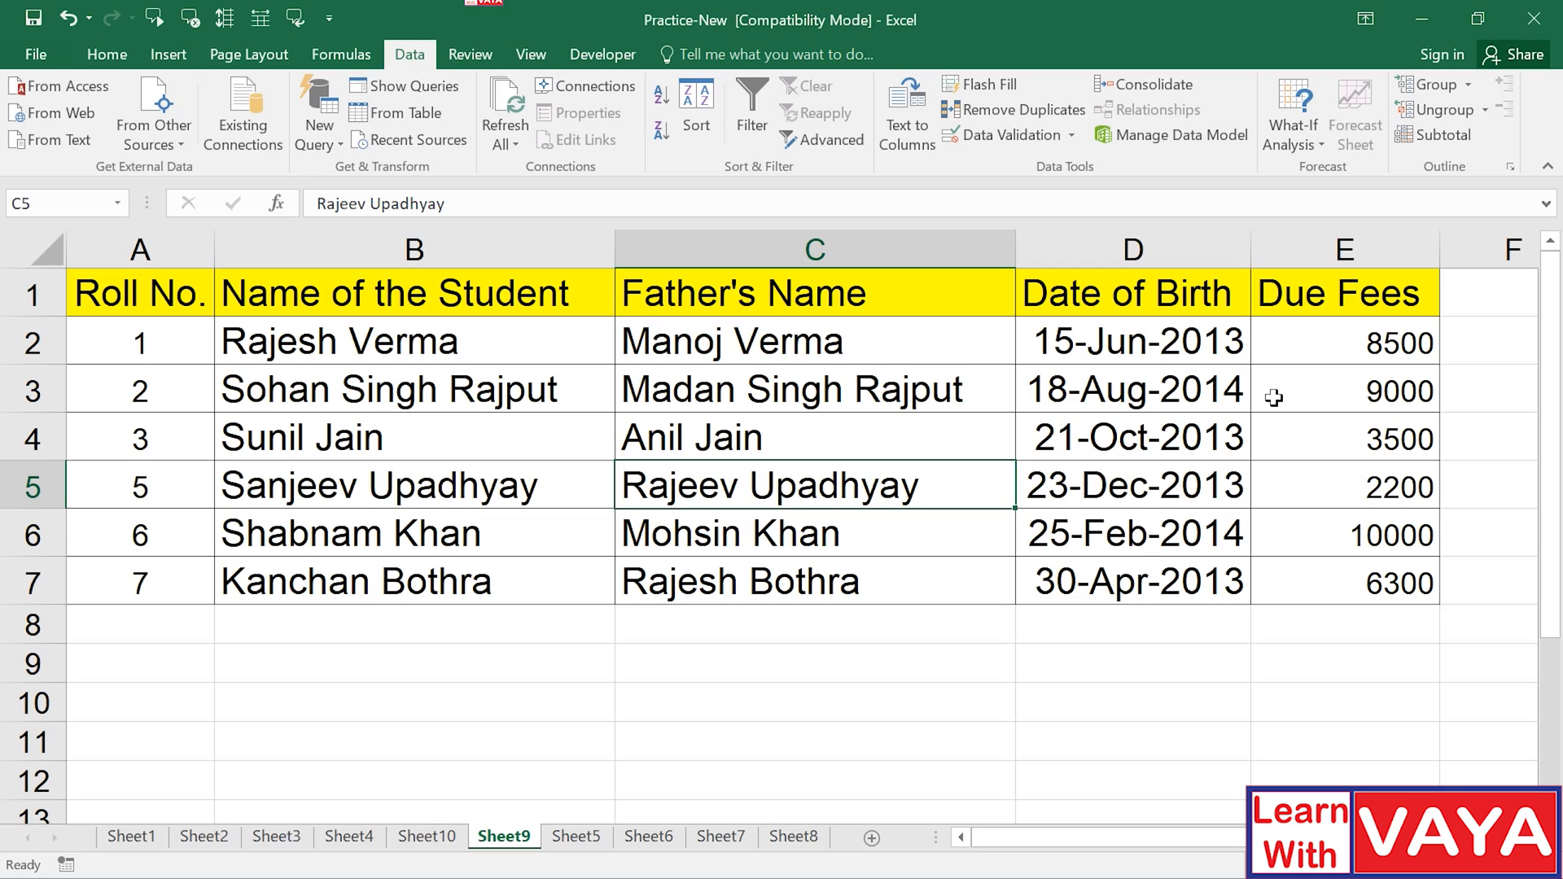
Insert a blank row 5 below roll number 3.
key("shift+space")
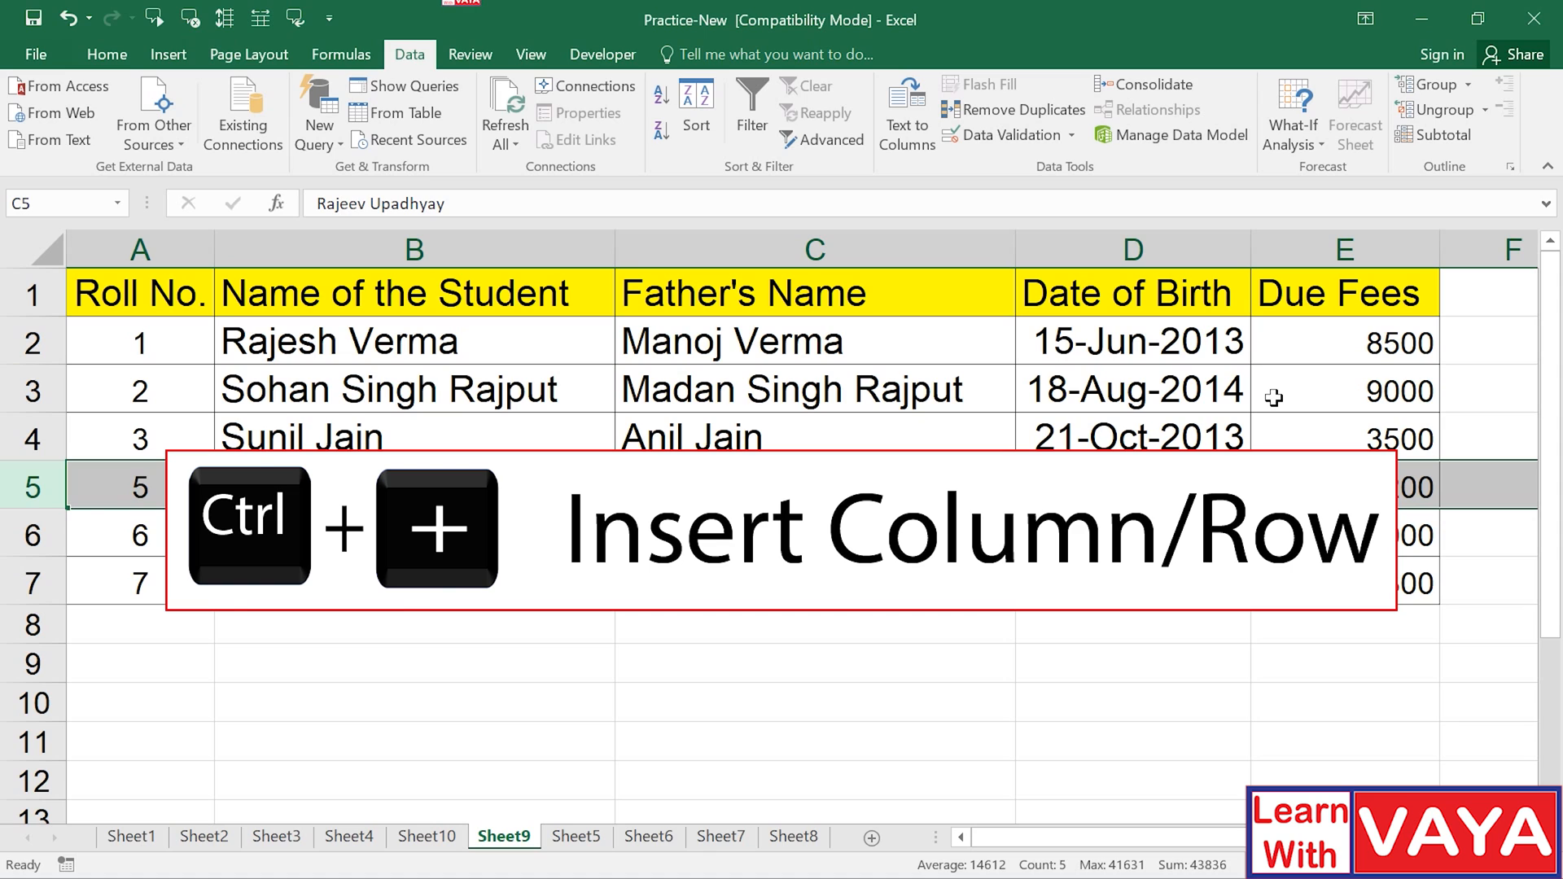
key("ctrl+plus")
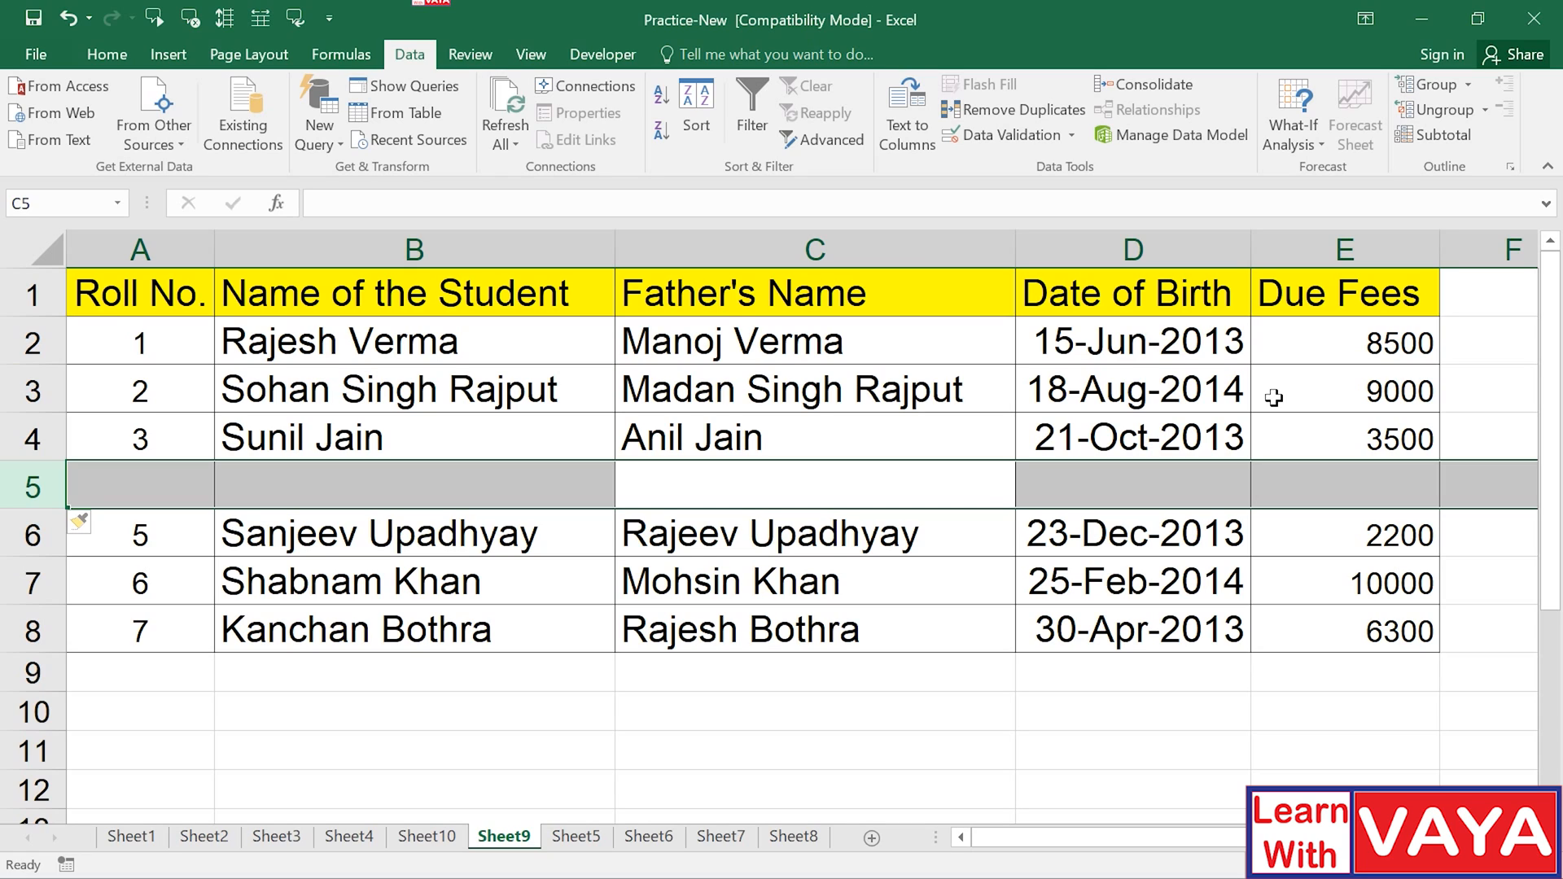
Fill row 5 with roll 4, student and father names, birth date 12-5-2014, fees 4650.
left_click(160, 489)
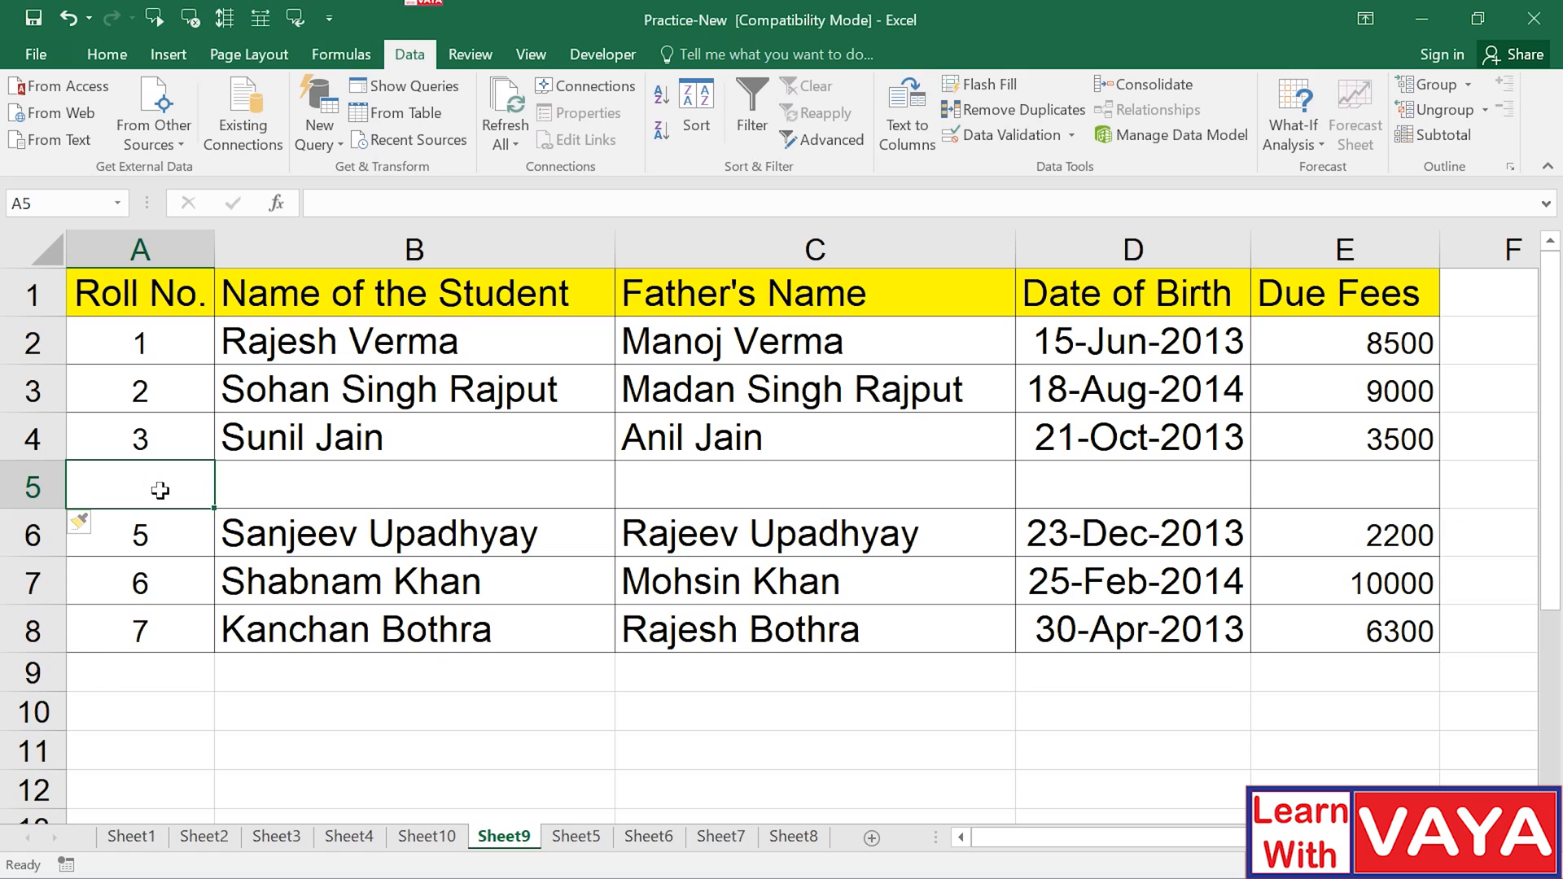
type("4")
key("Tab")
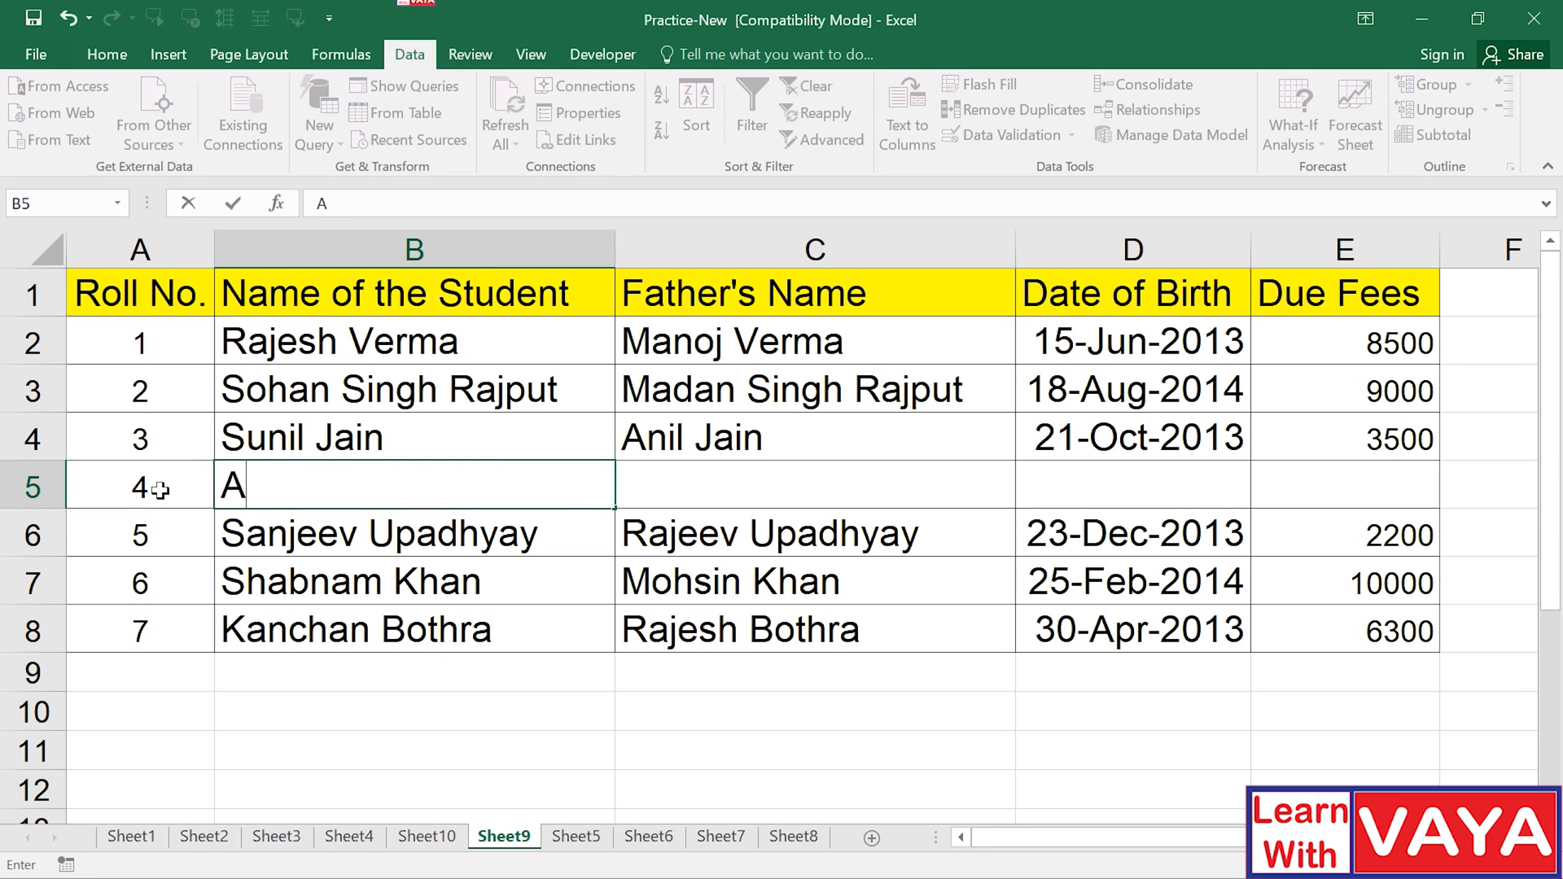
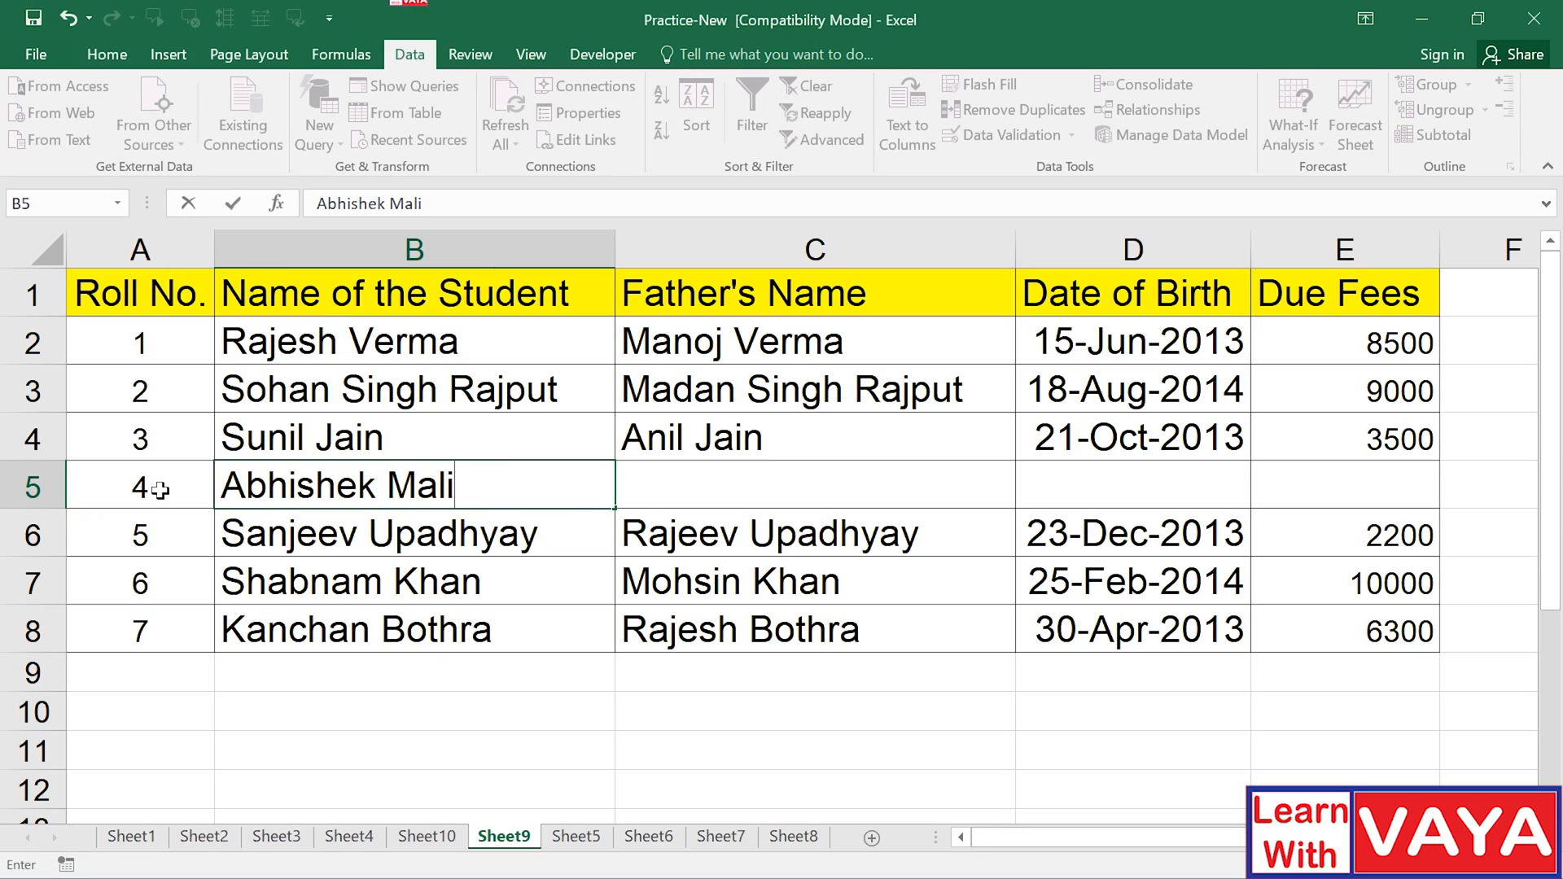
key("Tab")
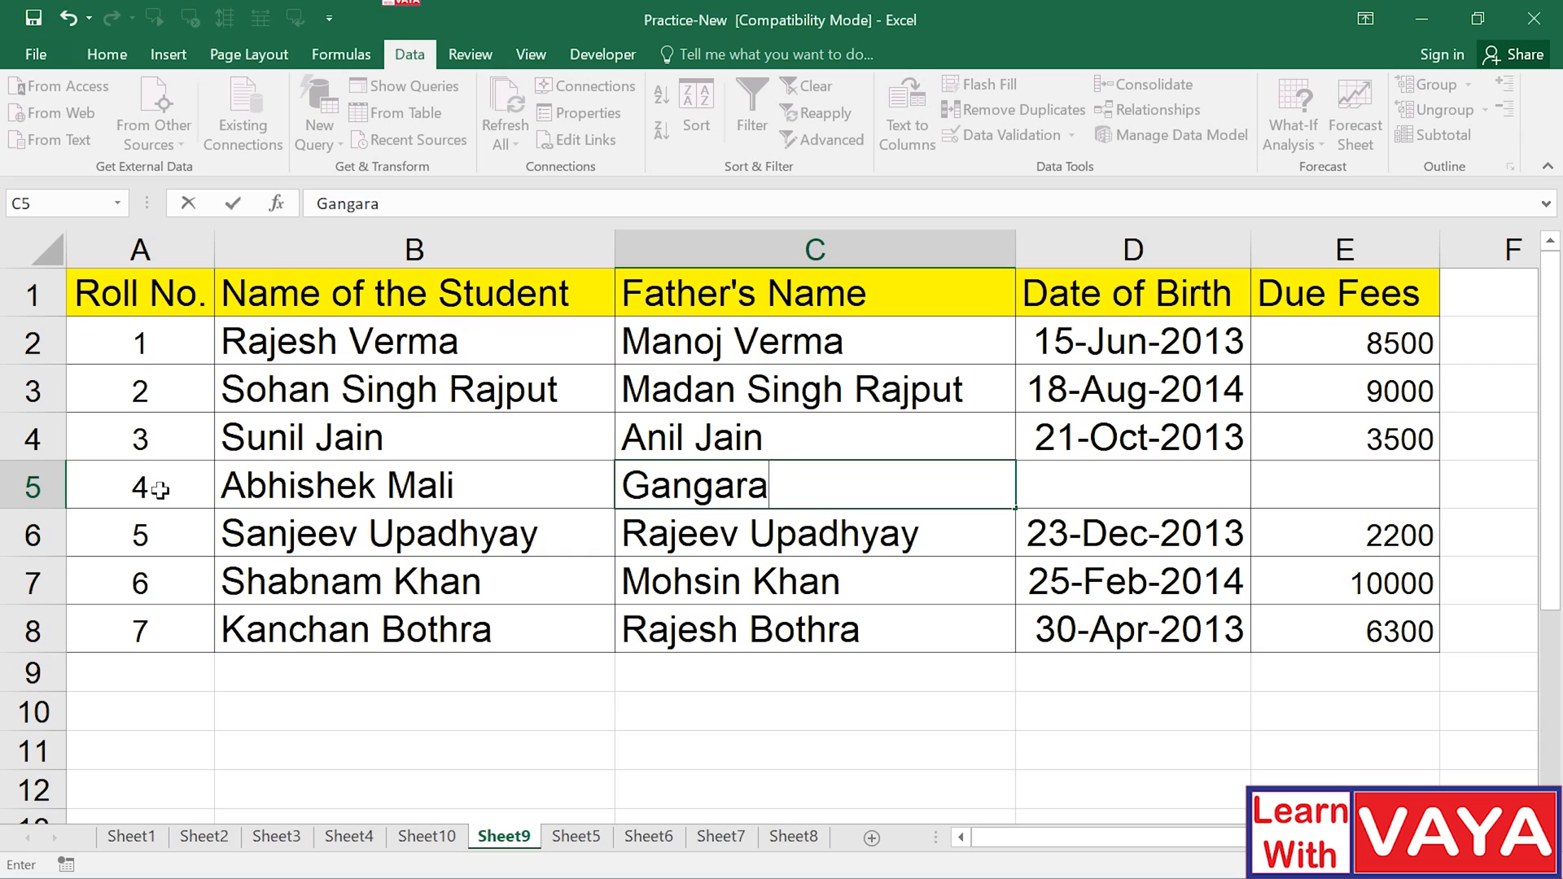
key("Tab")
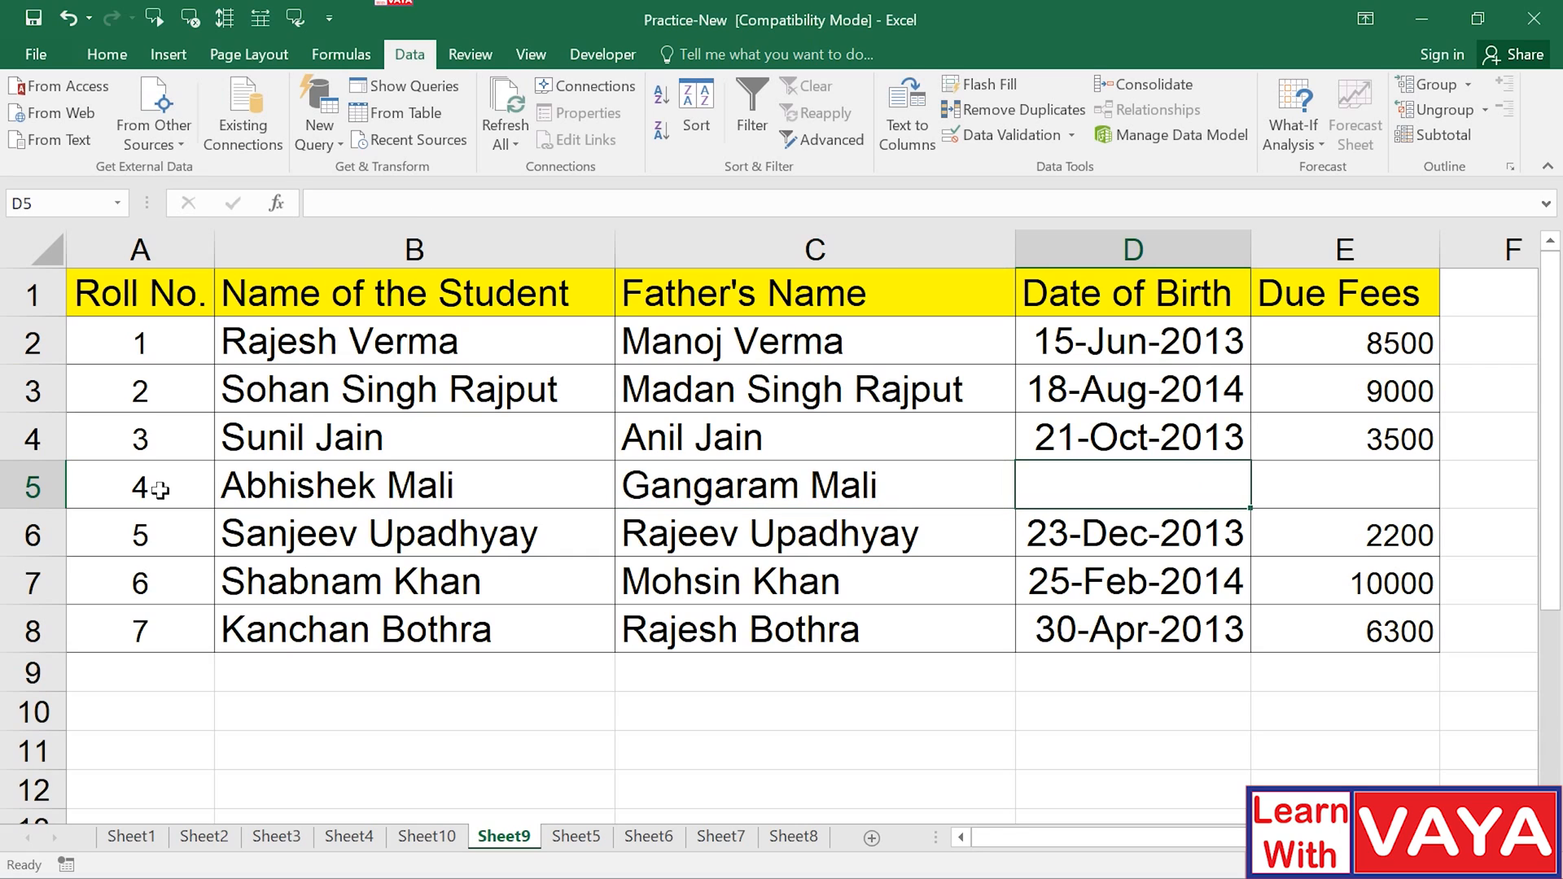
type("12-5-")
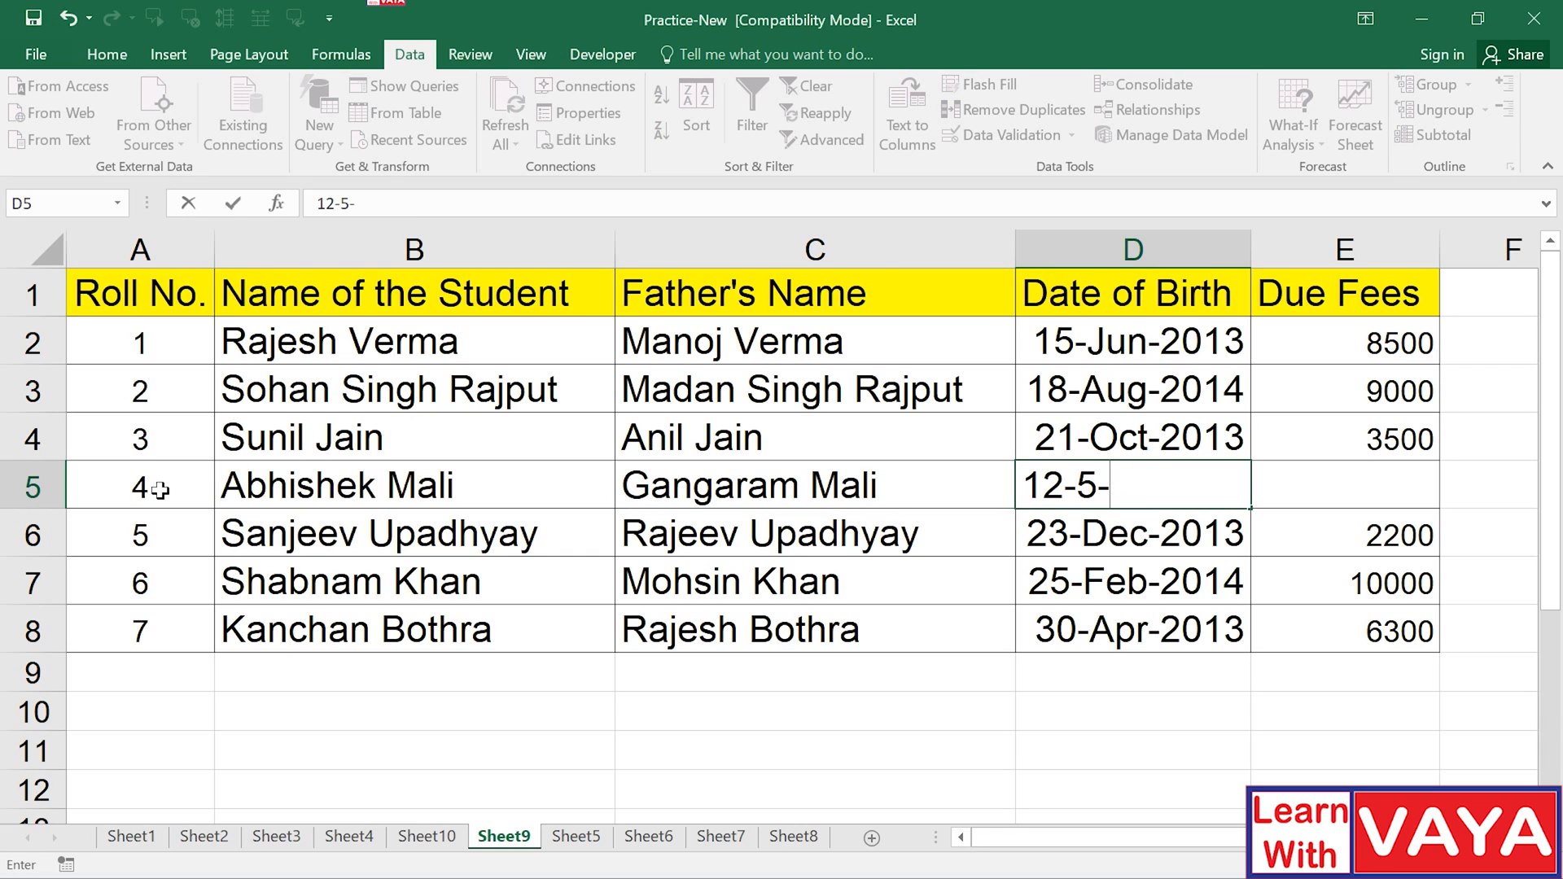
type("2014")
key("Tab")
type("4650")
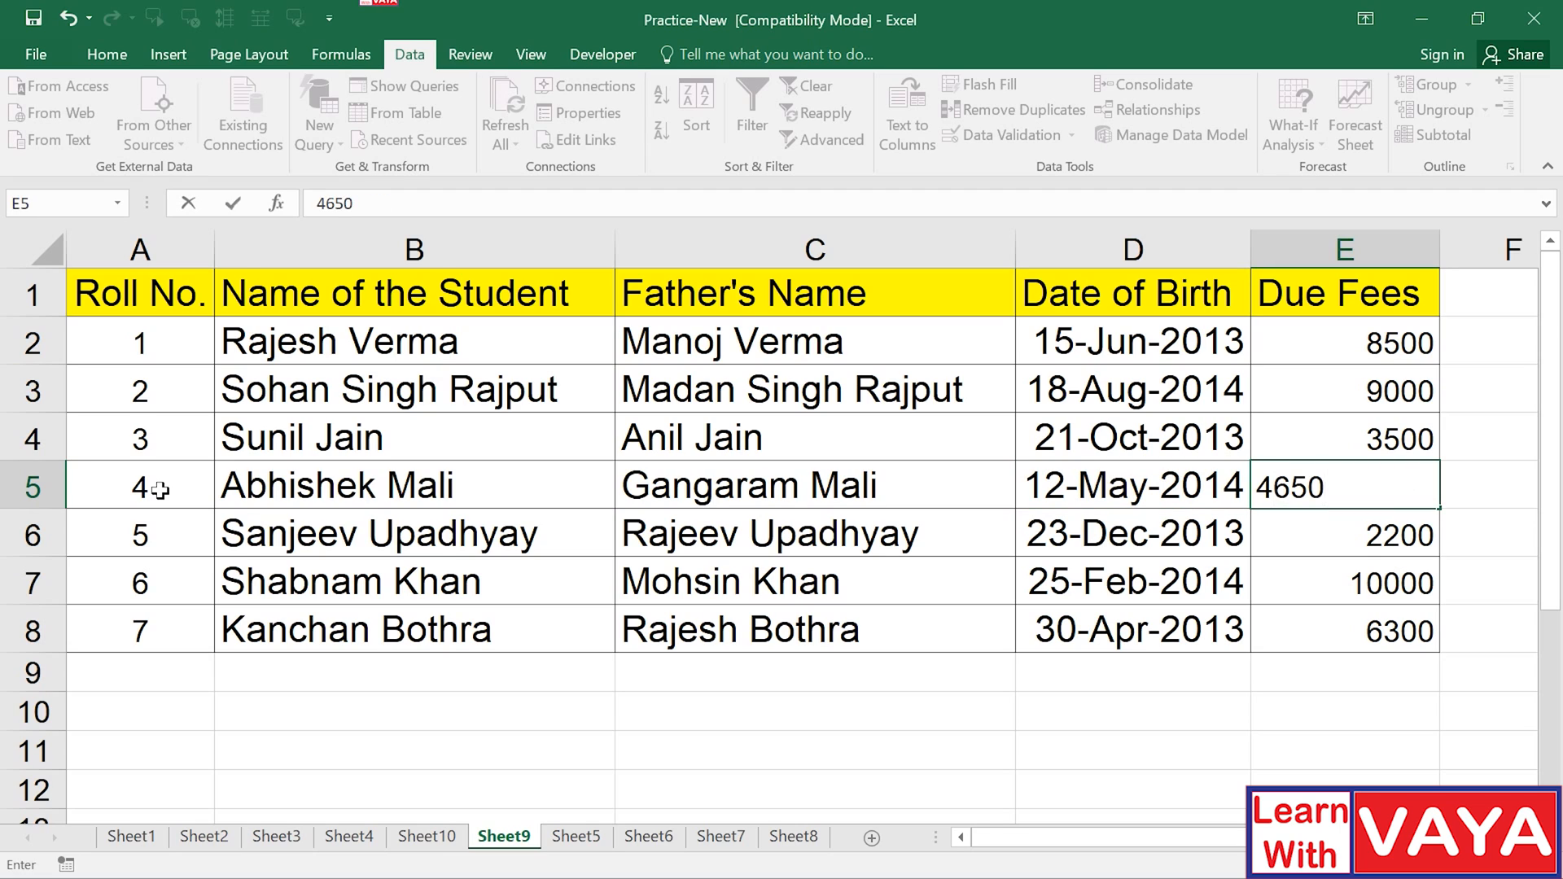
key("Return")
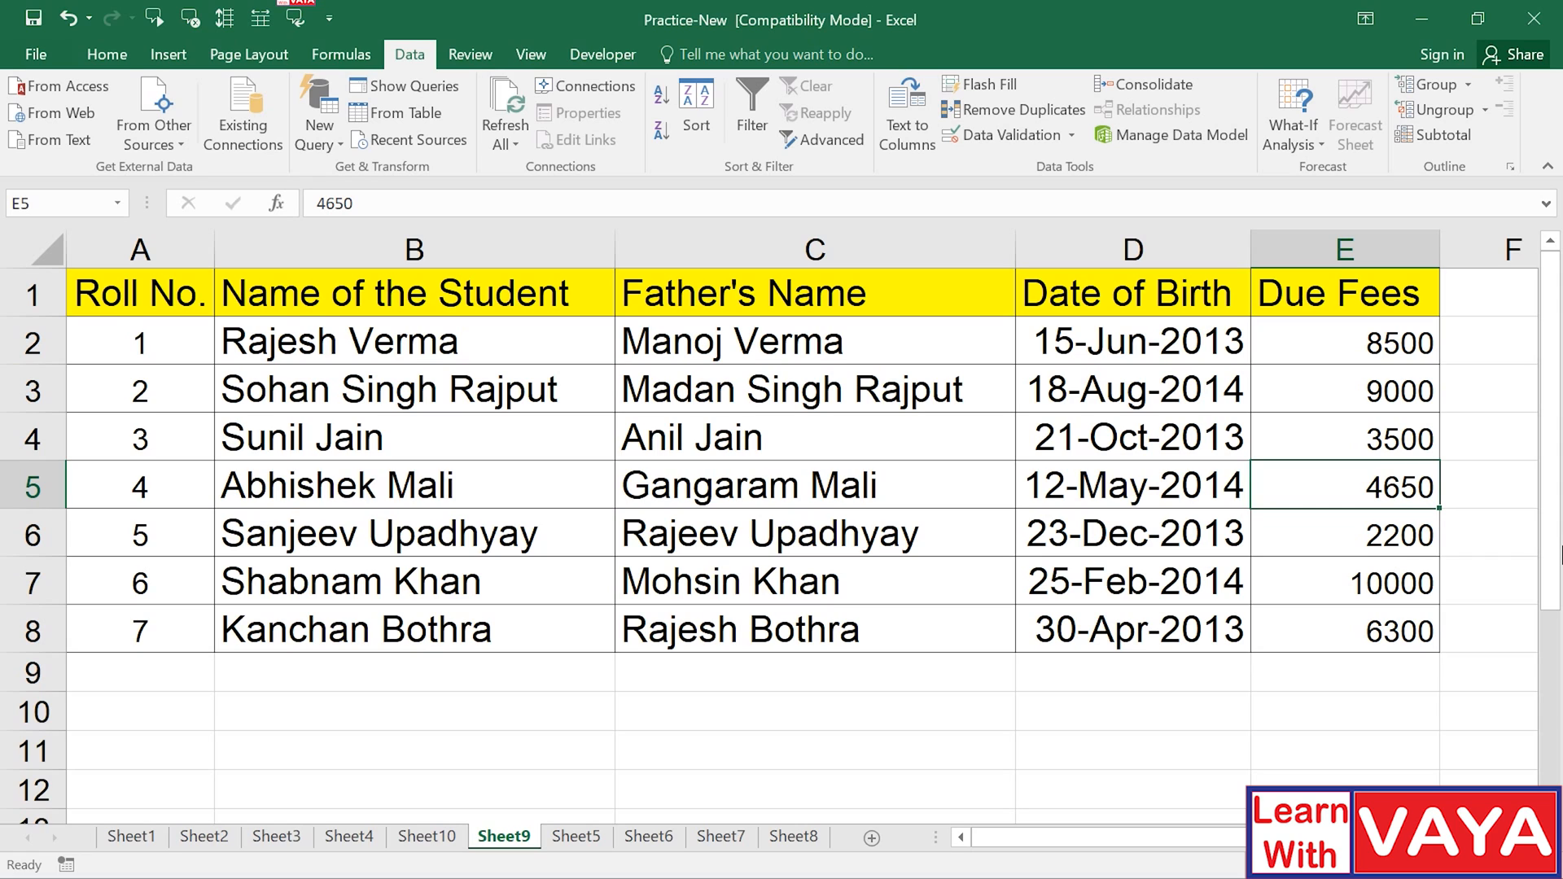
Delete the Due Fees column E and select row 8.
key("ctrl+space")
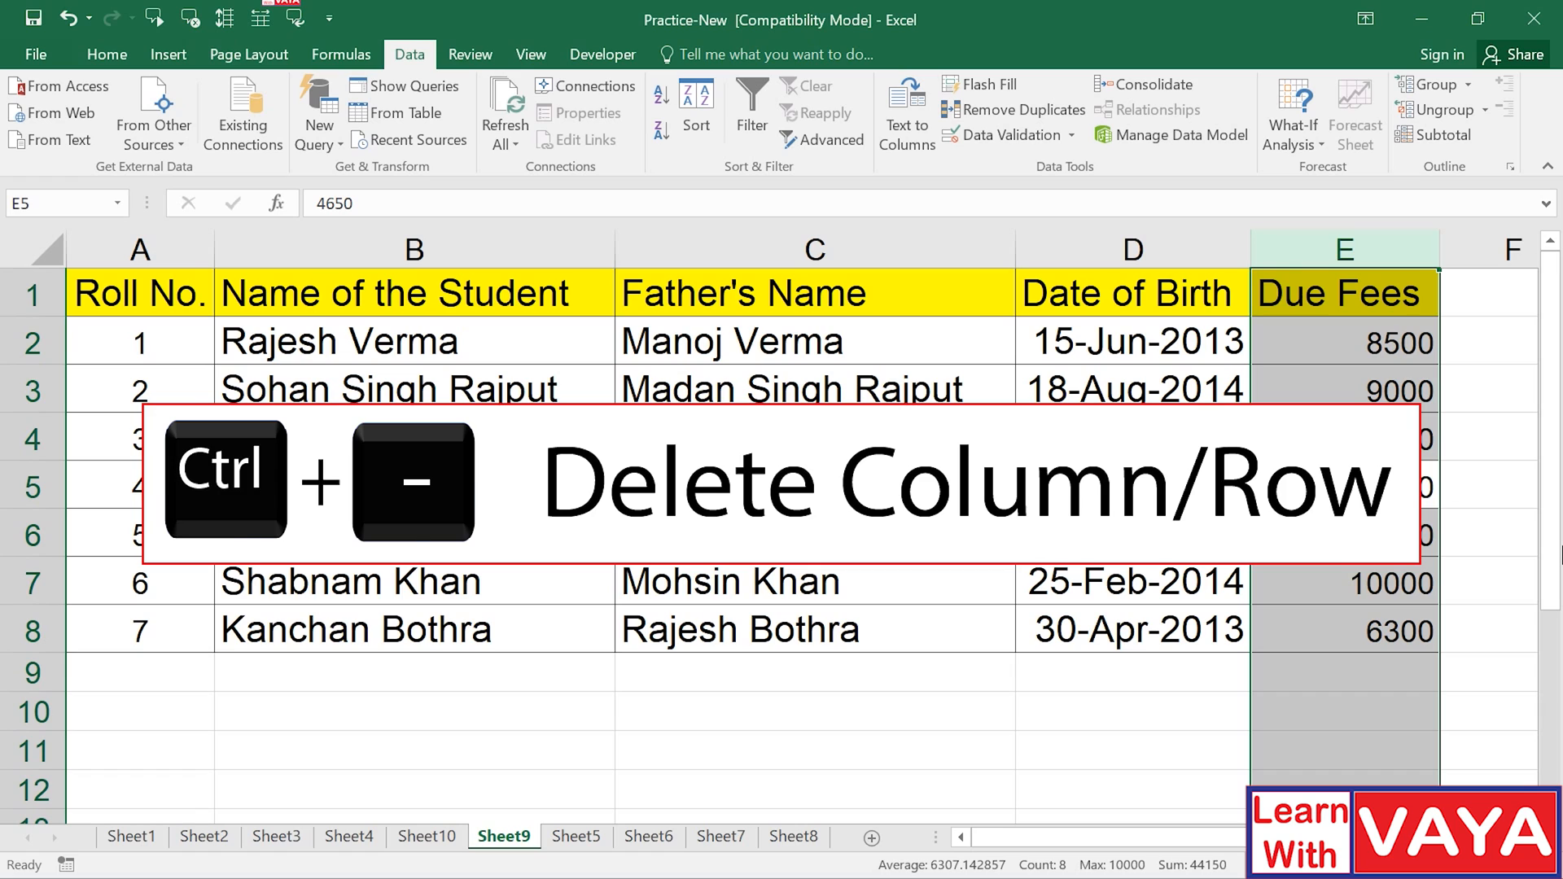
key("ctrl+minus")
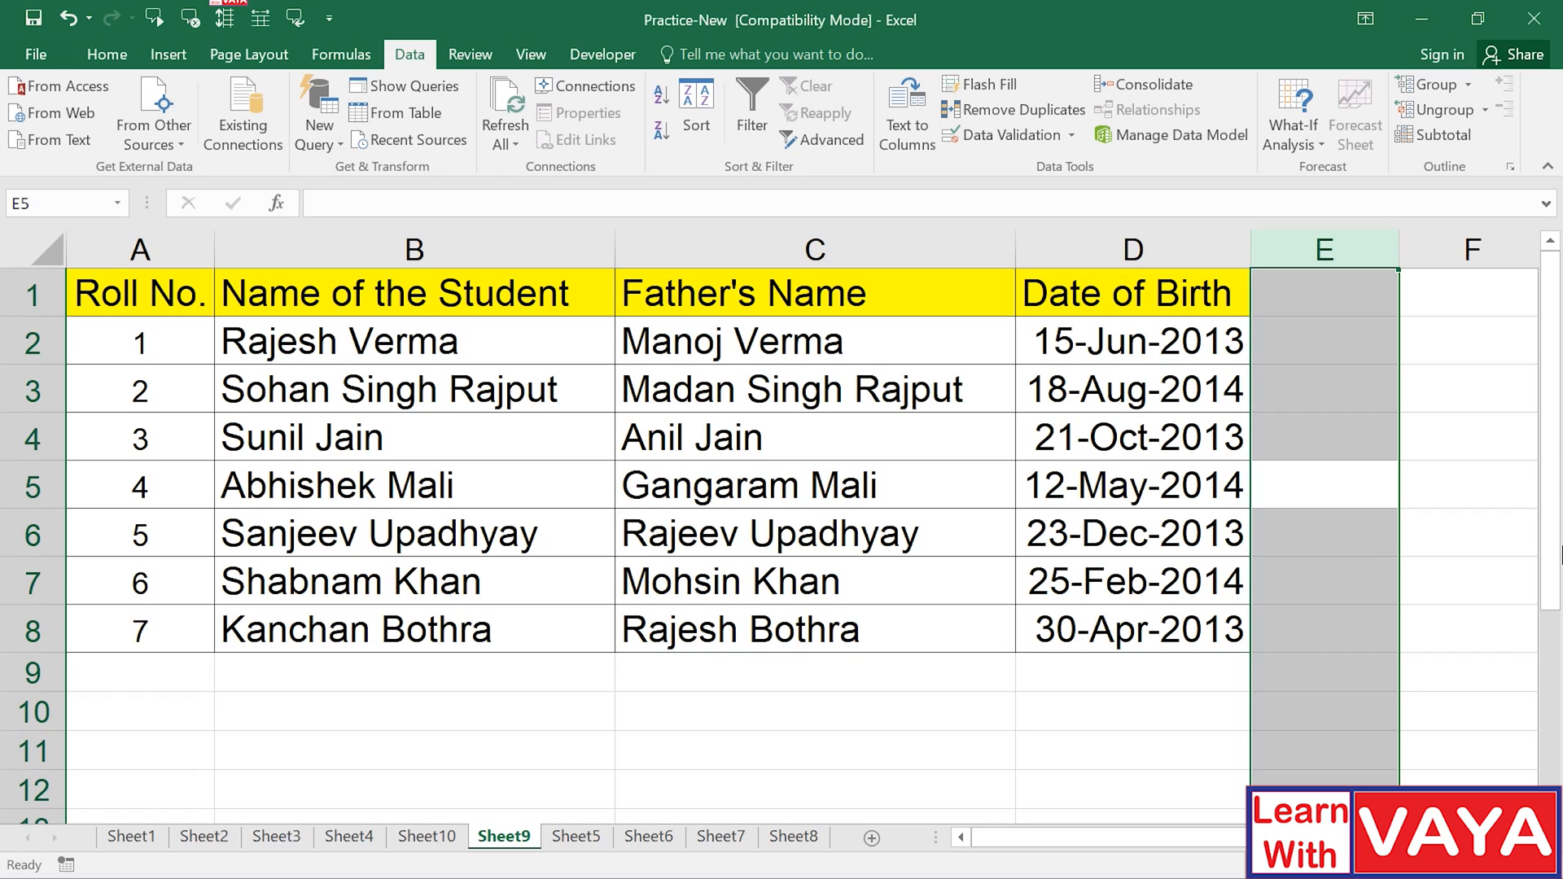
left_click(41, 624)
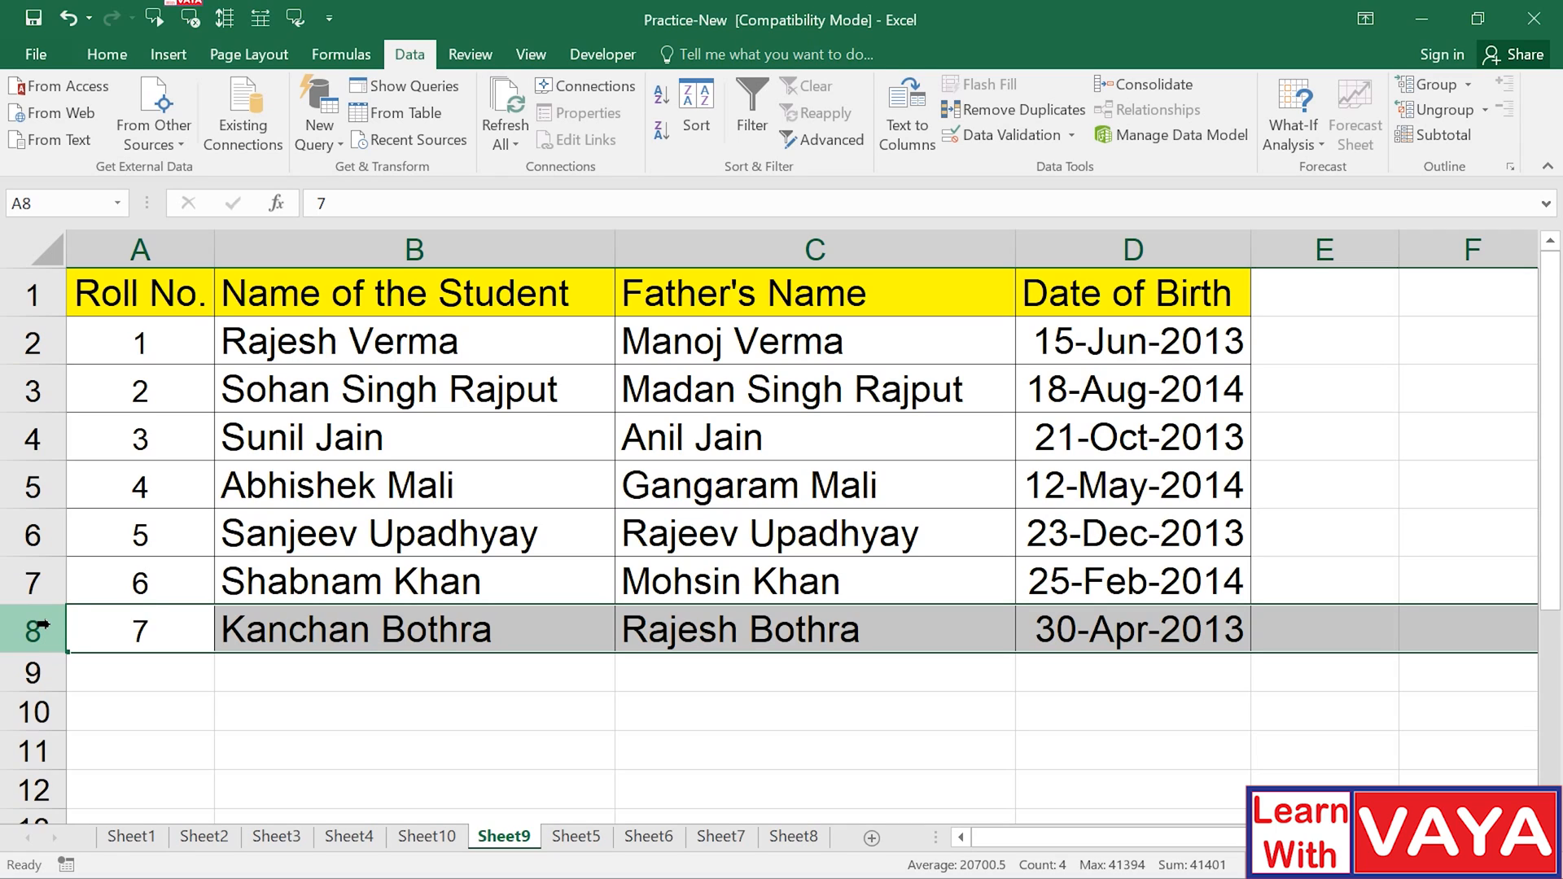
Delete the last student's row, then restore it so the Due Fees column and seven students return.
key("ctrl+minus")
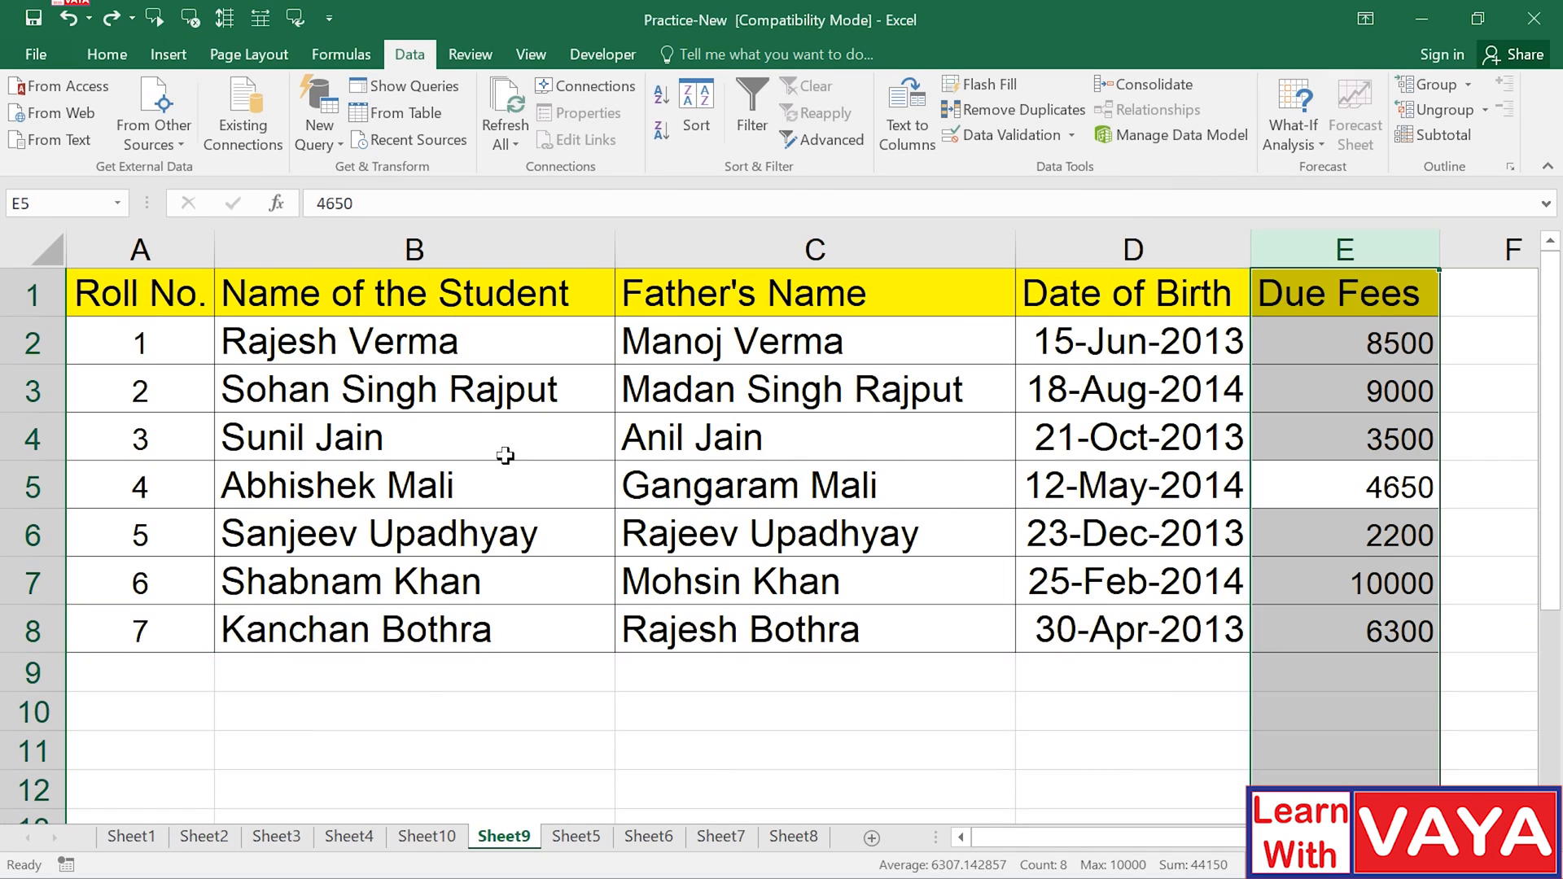
left_click(1161, 416)
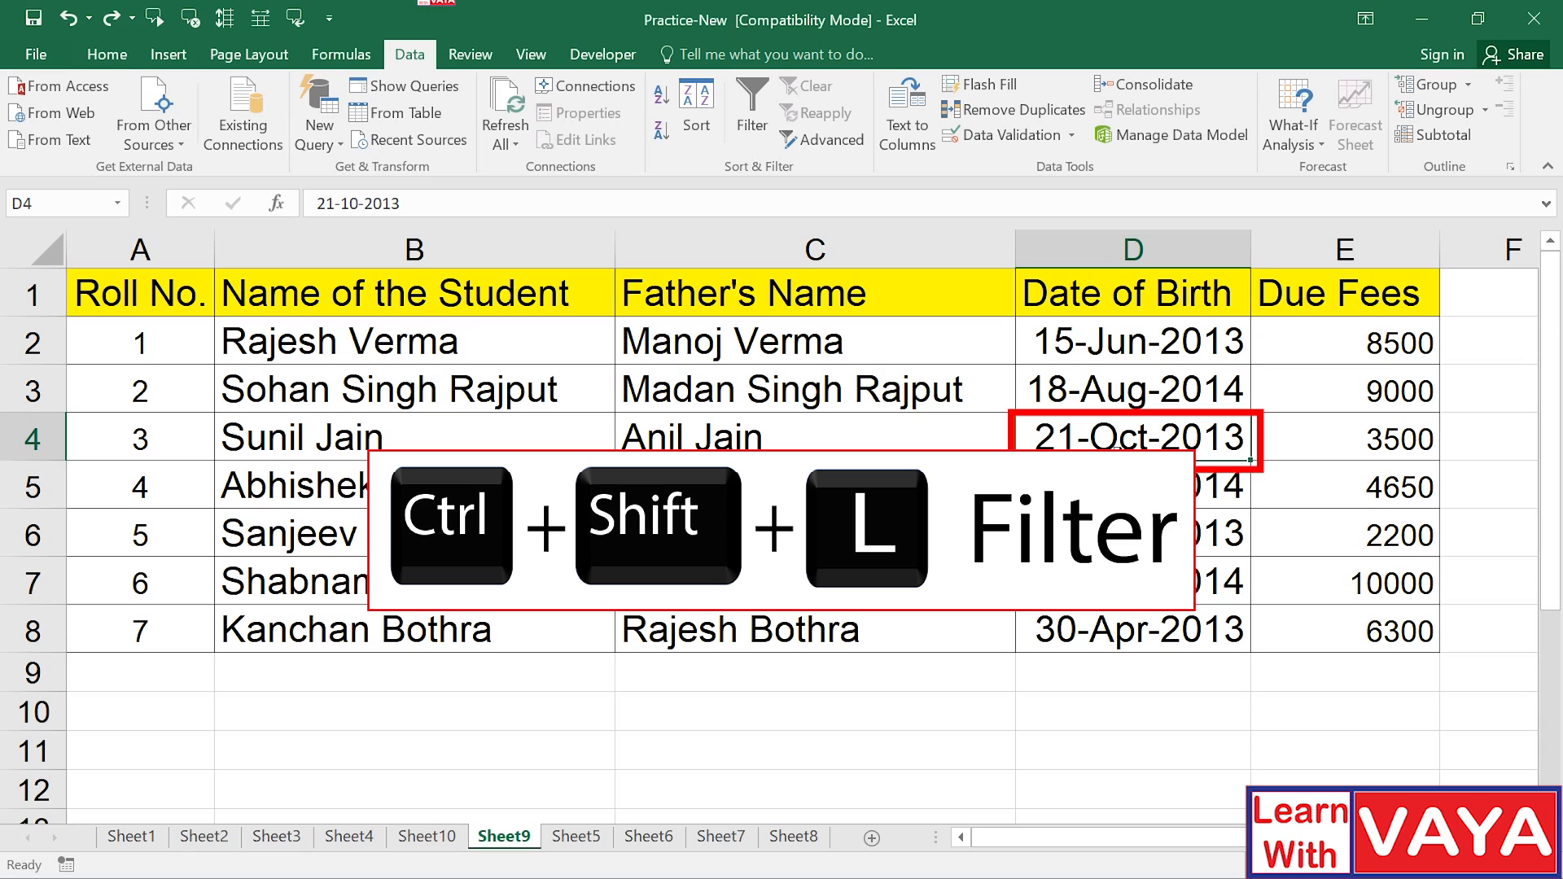
Turn on AutoFilter for all table headers and show the Date of Birth year list.
key("ctrl+shift+l")
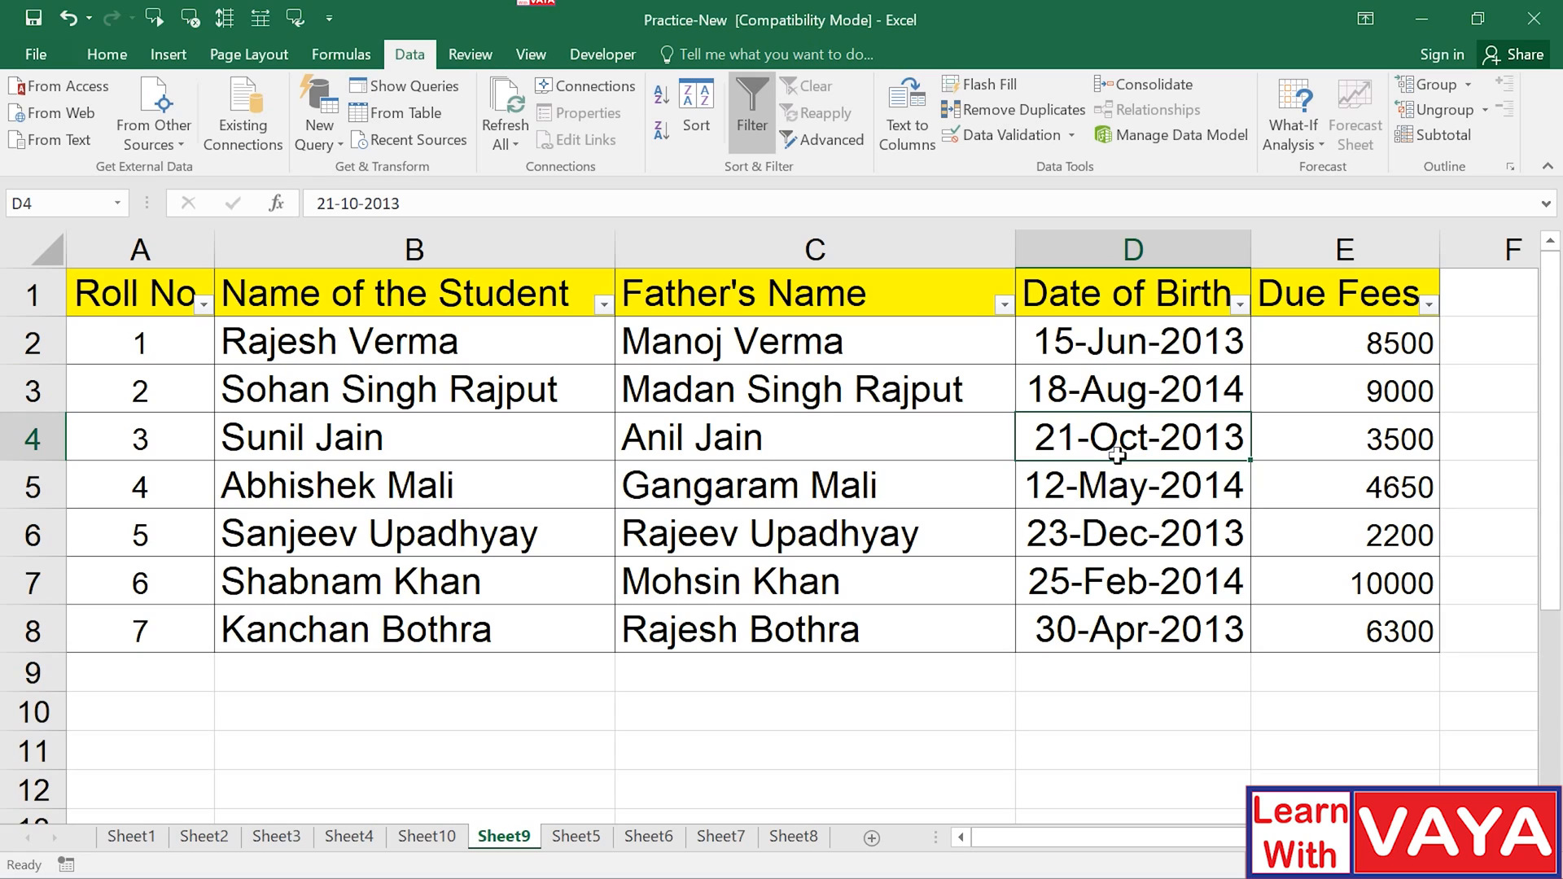
left_click(1239, 305)
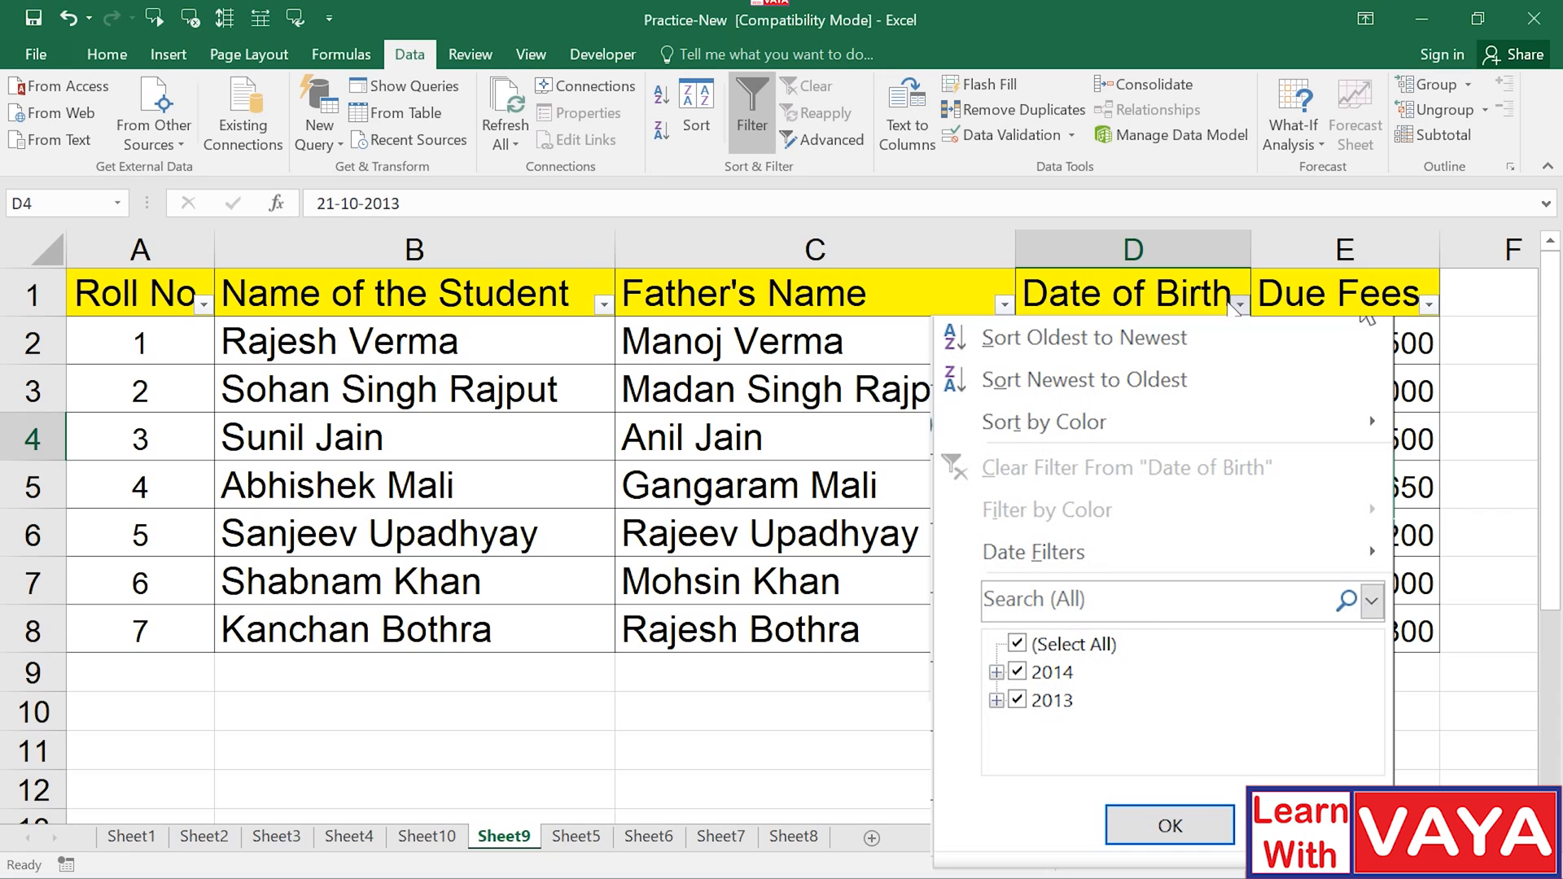
Filter Date of Birth to 2014 only, leaving roll numbers 2, 4 and 6.
left_click(1018, 700)
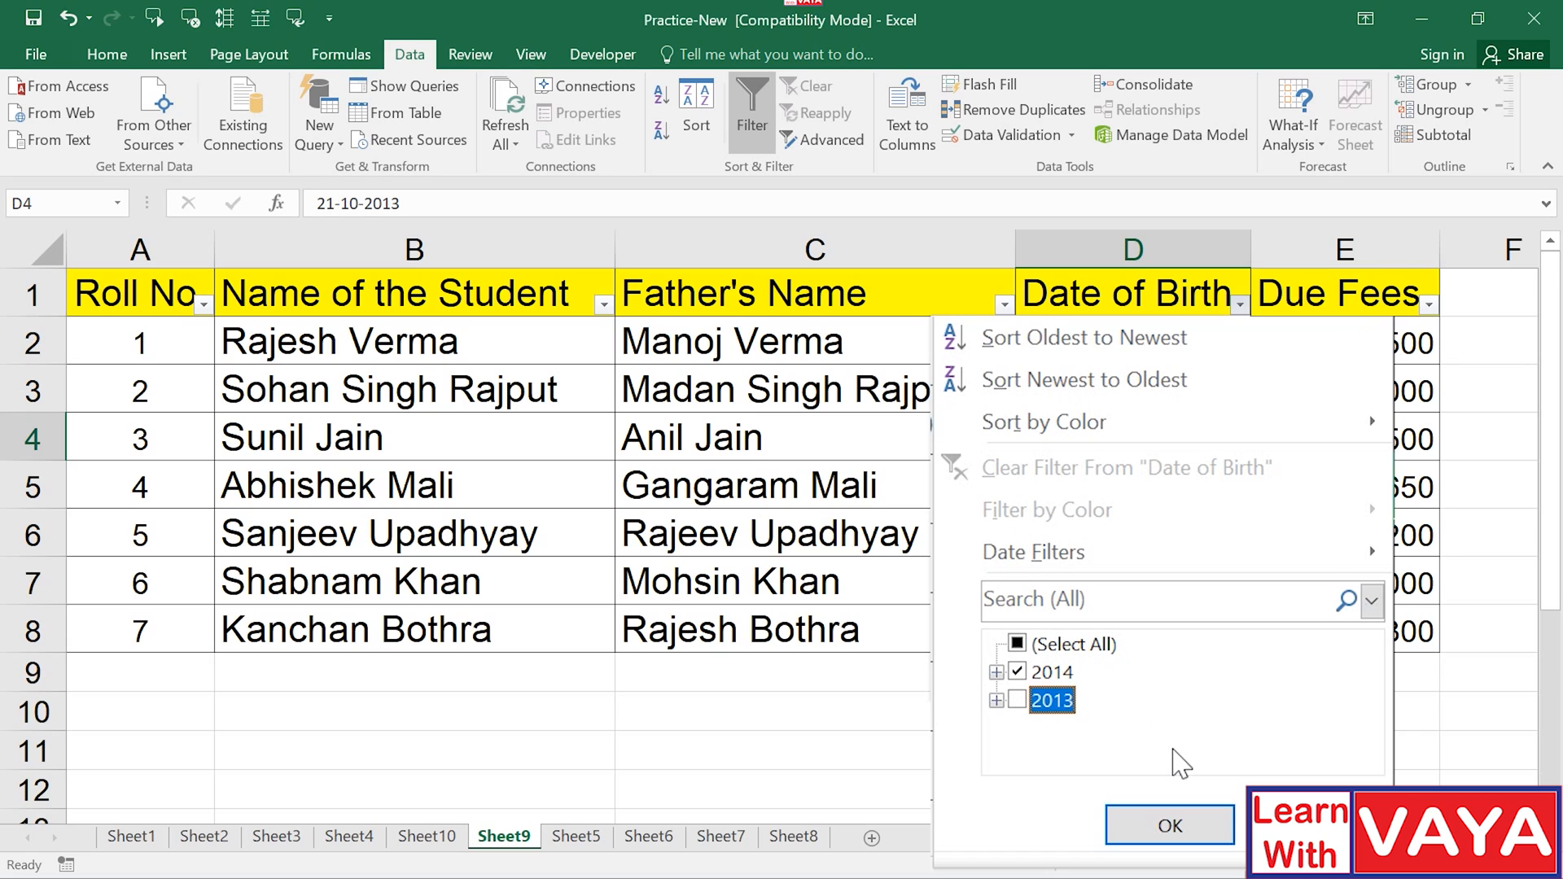
left_click(1170, 826)
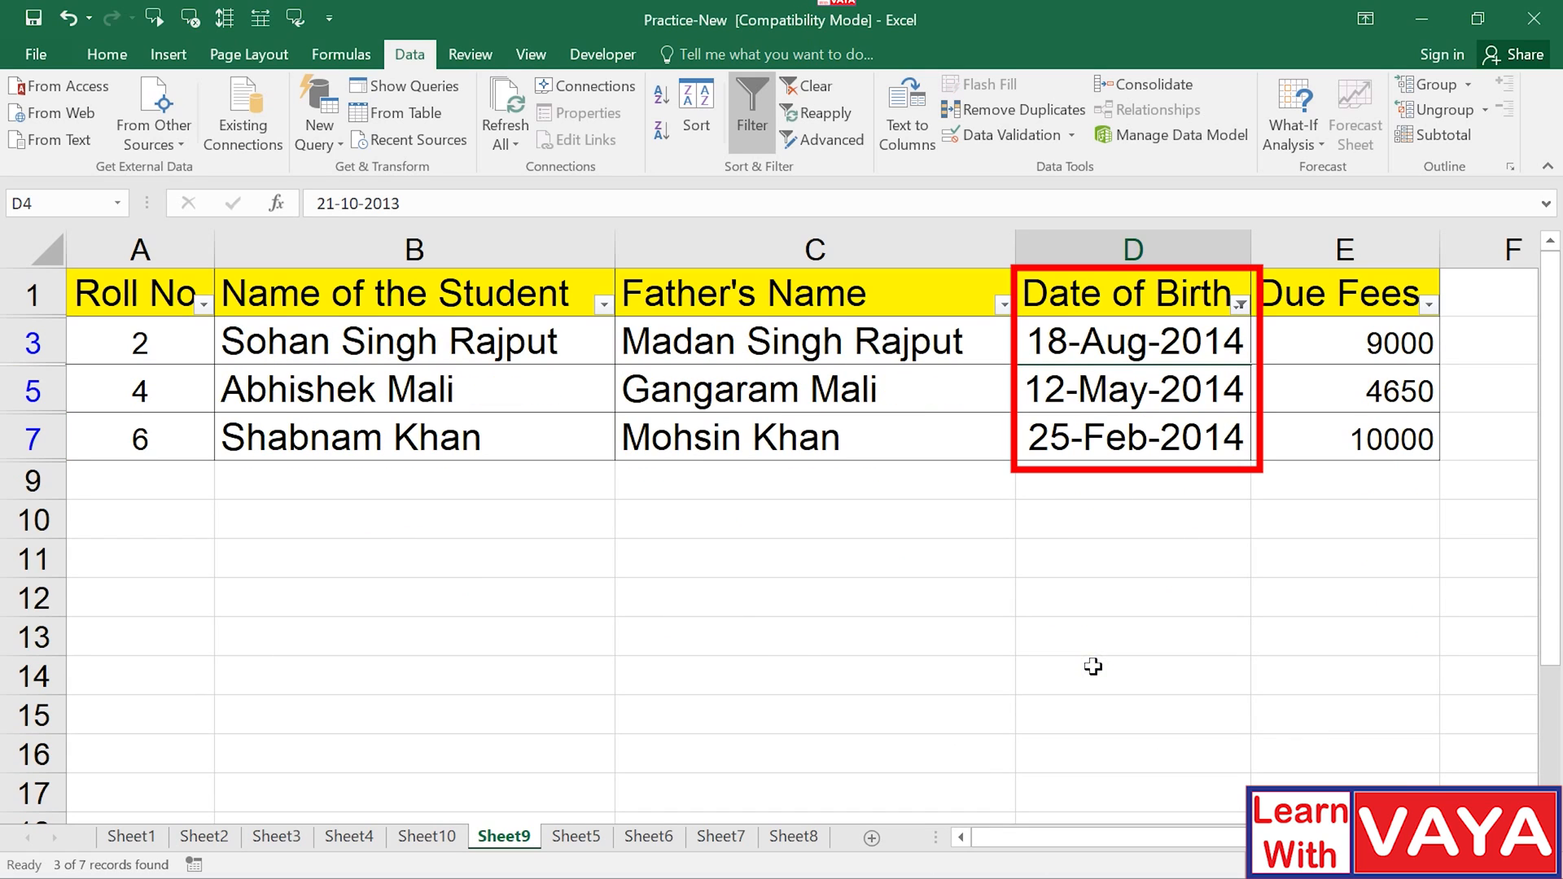